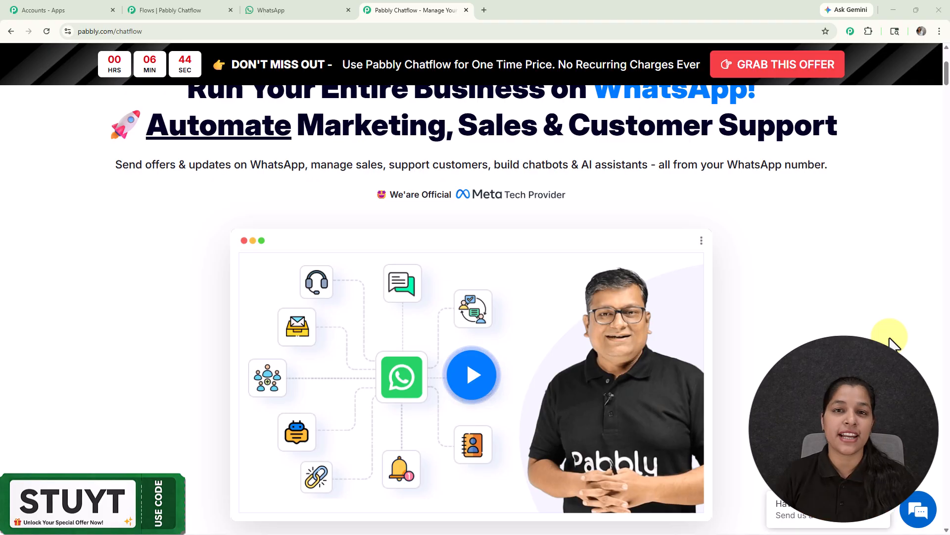
Switch to WhatsApp and send the message Hello in the My Test Number chat
{"action": "left_click", "coordinate": [276, 10]}
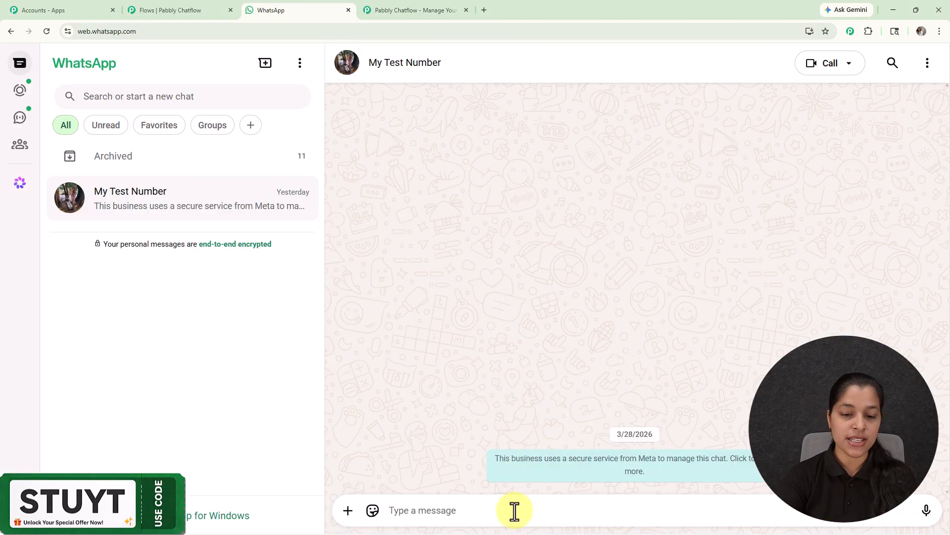
{"action": "type", "text": "Hello"}
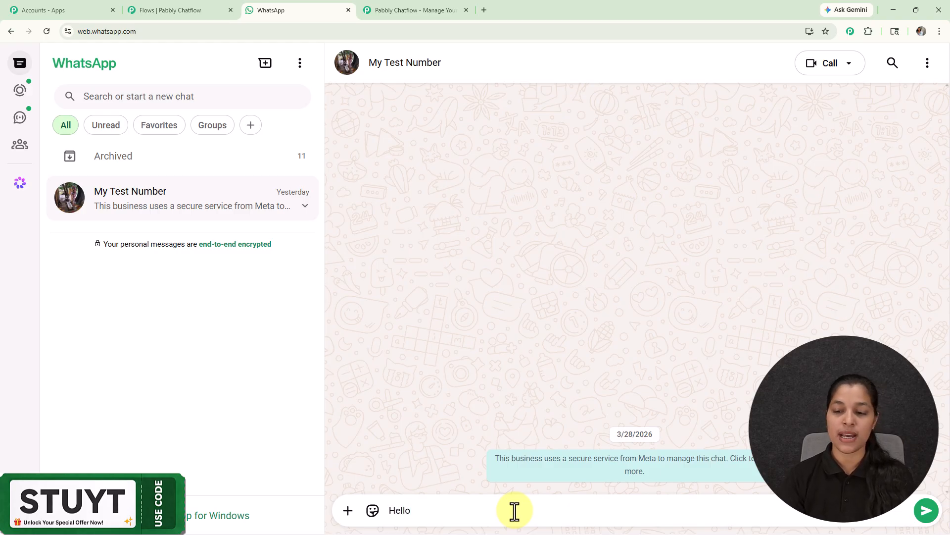
{"action": "key", "text": "Return"}
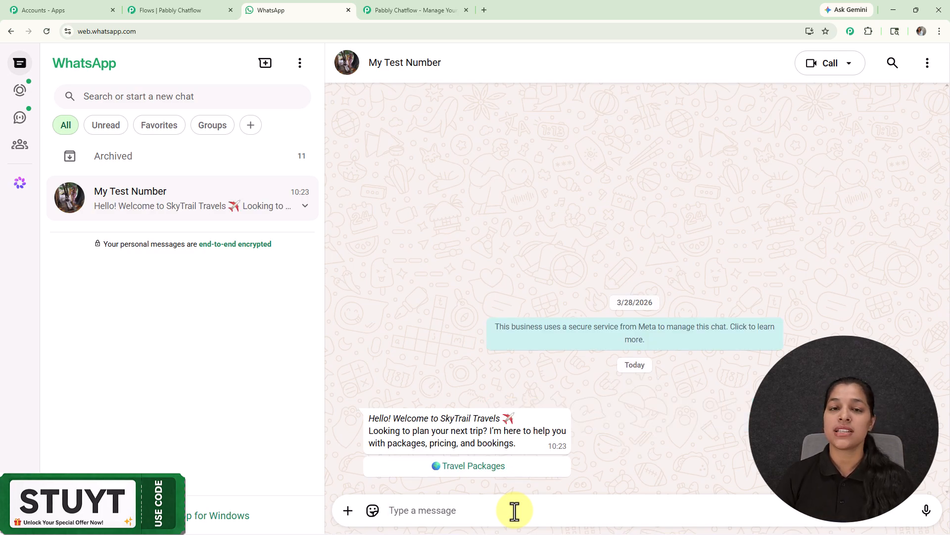
Reply to the chatbot with Travel Packages and send Goa Getaway as the choice from its package list
{"action": "left_click", "coordinate": [474, 467]}
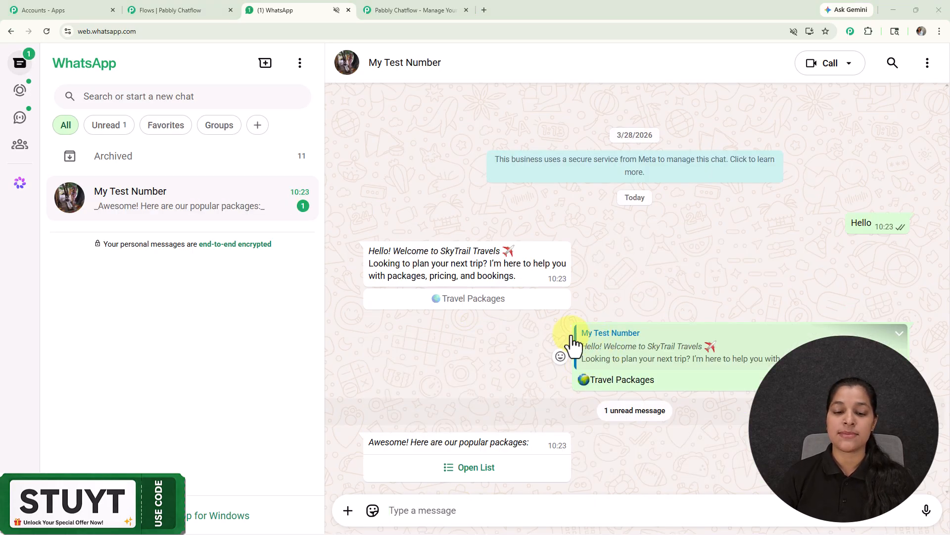
{"action": "left_click", "coordinate": [474, 470]}
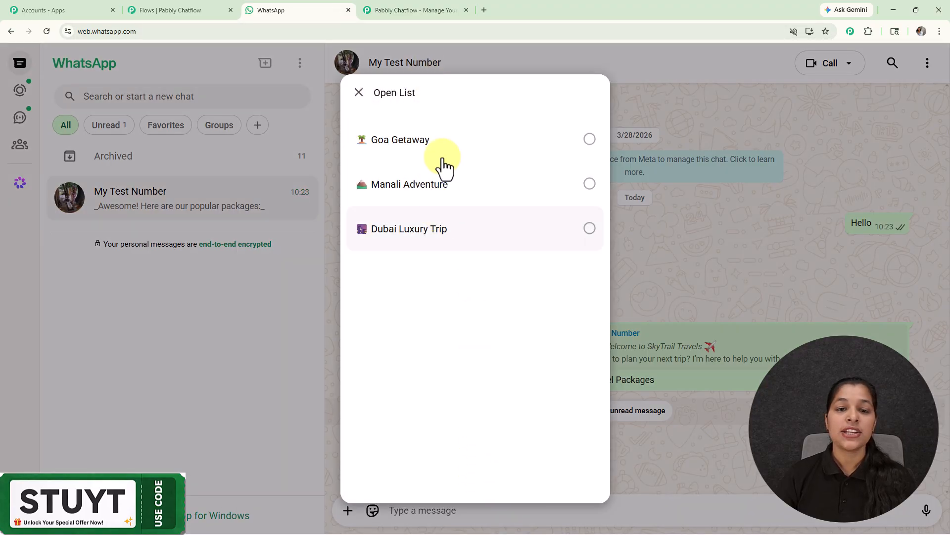
{"action": "left_click", "coordinate": [429, 148]}
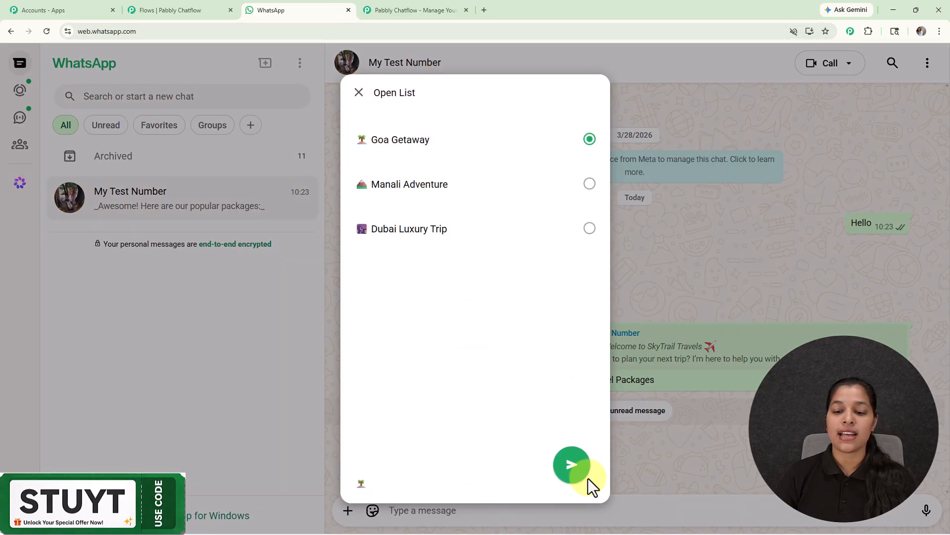
{"action": "left_click", "coordinate": [574, 471]}
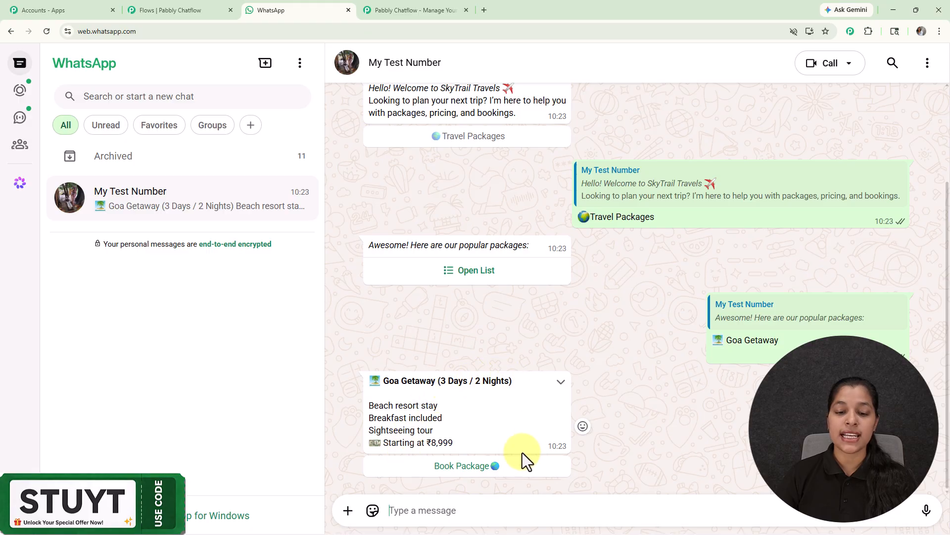
Choose Book Package for the Goa trip and send 21-04-2026 as the travel date
{"action": "left_click", "coordinate": [462, 468]}
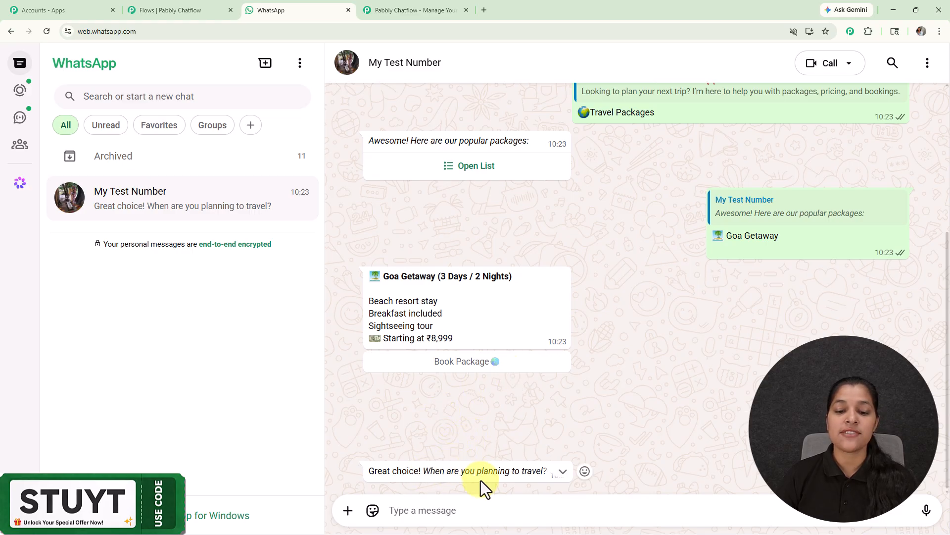
{"action": "left_click", "coordinate": [498, 510]}
{"action": "type", "text": "11"}
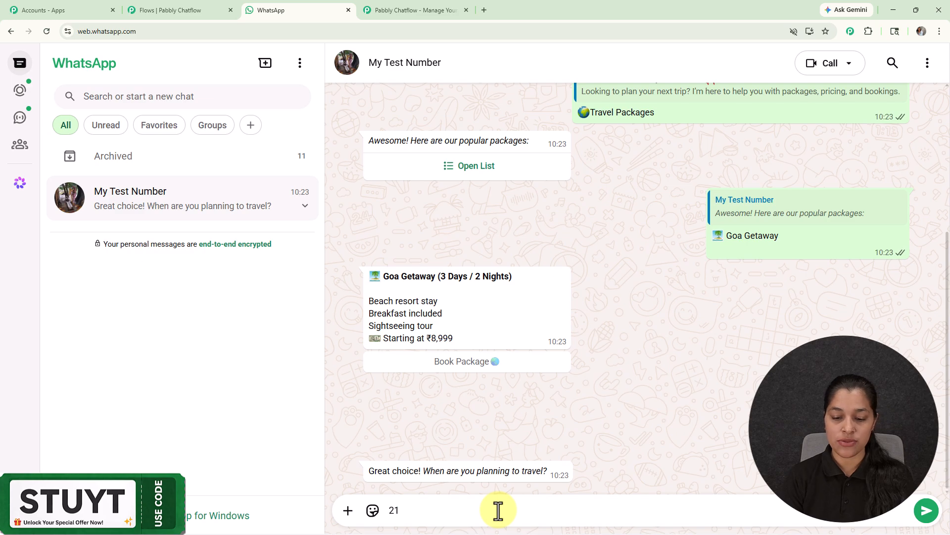
{"action": "type", "text": "-04-2026"}
{"action": "key", "text": "Return"}
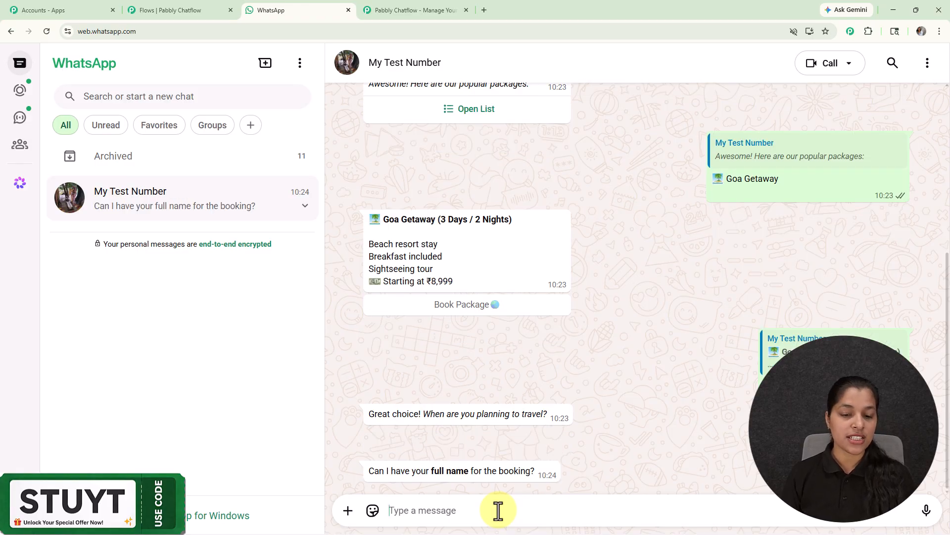
Answer the chatbot's booking question by sending the customer's full name
{"action": "type", "text": "Demo"}
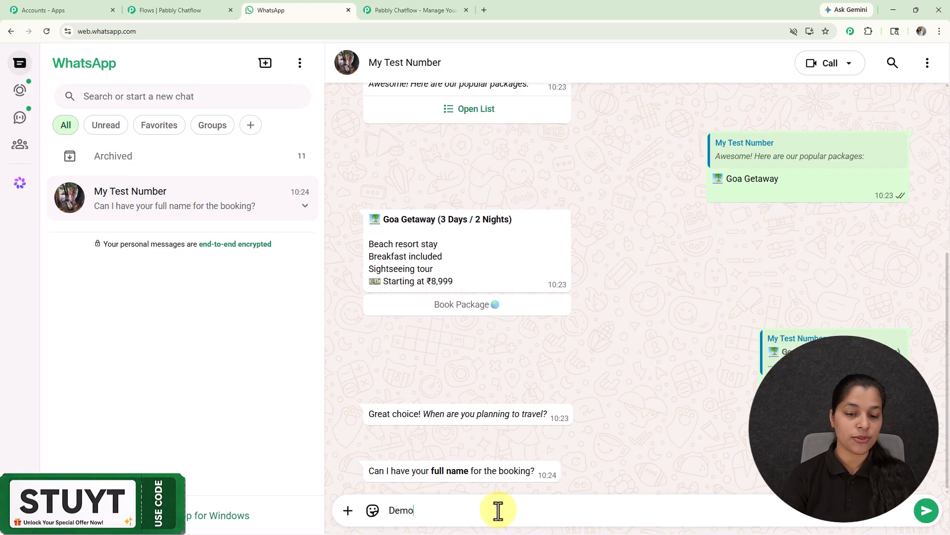
{"action": "type", "text": " user"}
{"action": "key", "text": "Return"}
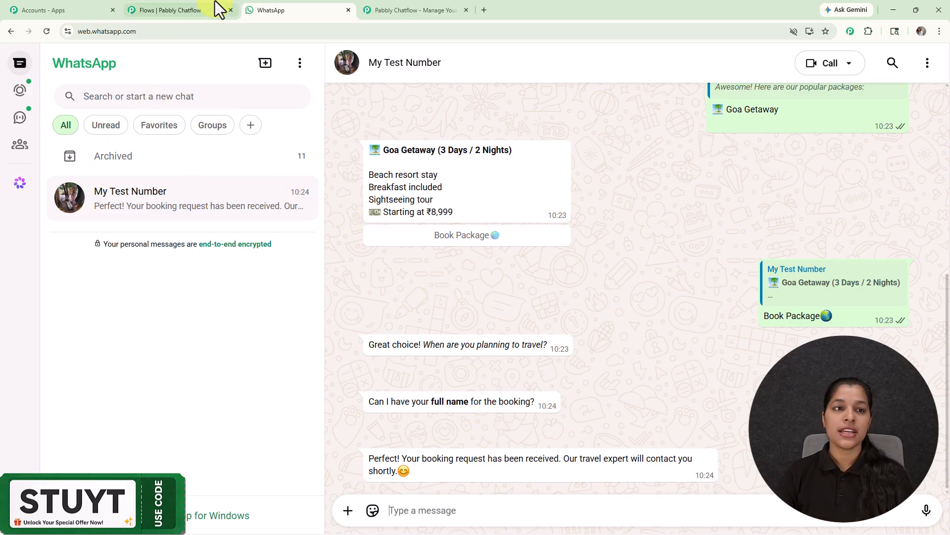
Load pabbly.com/chatflow in a new browser tab and dismiss the limited offer popup
{"action": "left_click", "coordinate": [194, 8]}
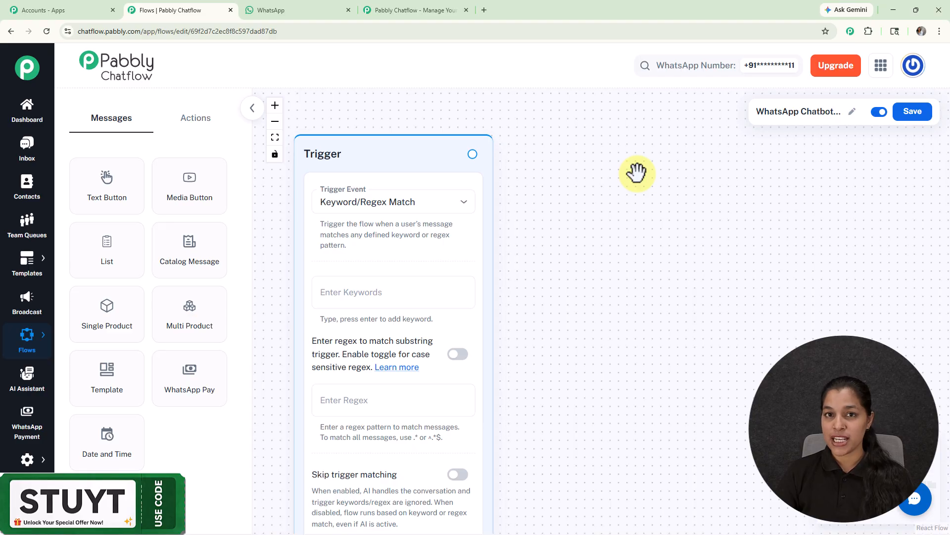
{"action": "left_click", "coordinate": [483, 11]}
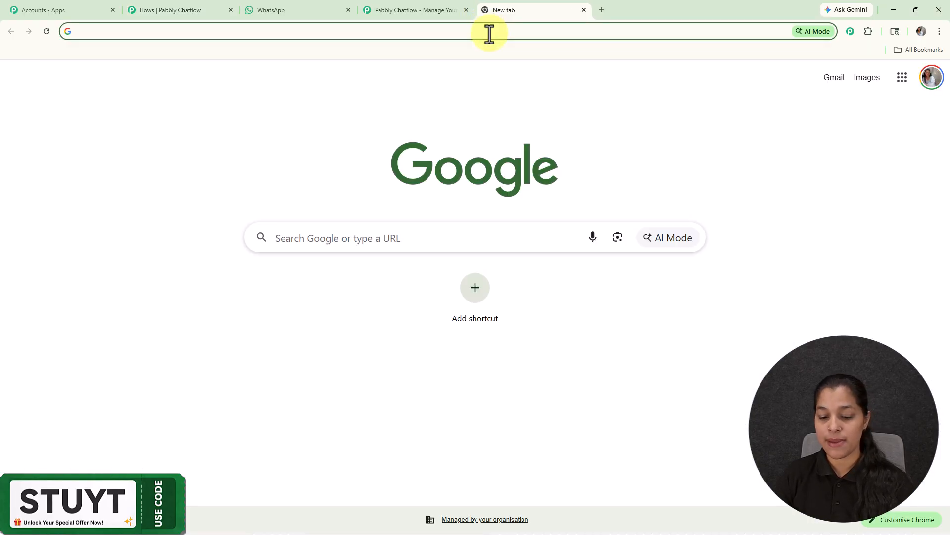
{"action": "type", "text": "p"}
{"action": "key", "text": "Return"}
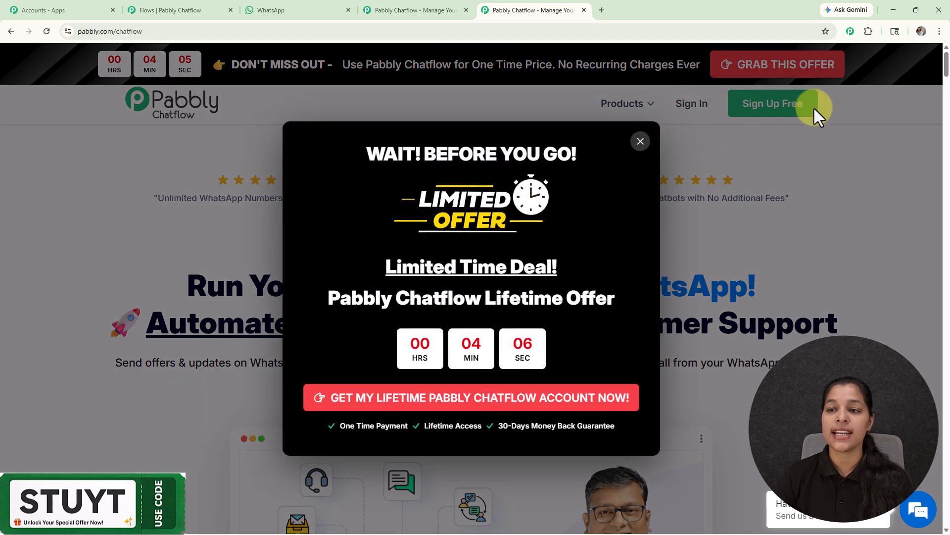
{"action": "left_click", "coordinate": [640, 144]}
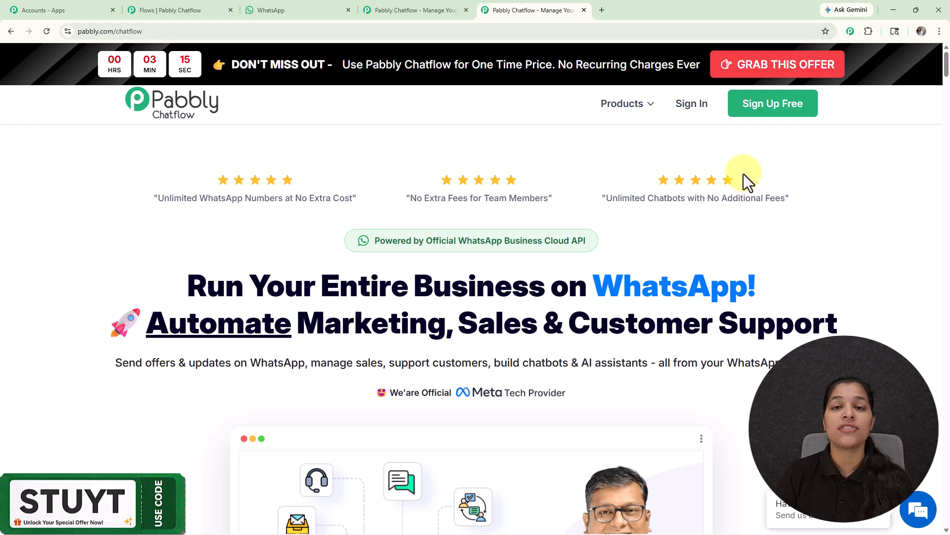
Return to the Pabbly Chatflow flow editor and look through the available trigger events, keeping Keyword/Regex Match
{"action": "left_click", "coordinate": [194, 10]}
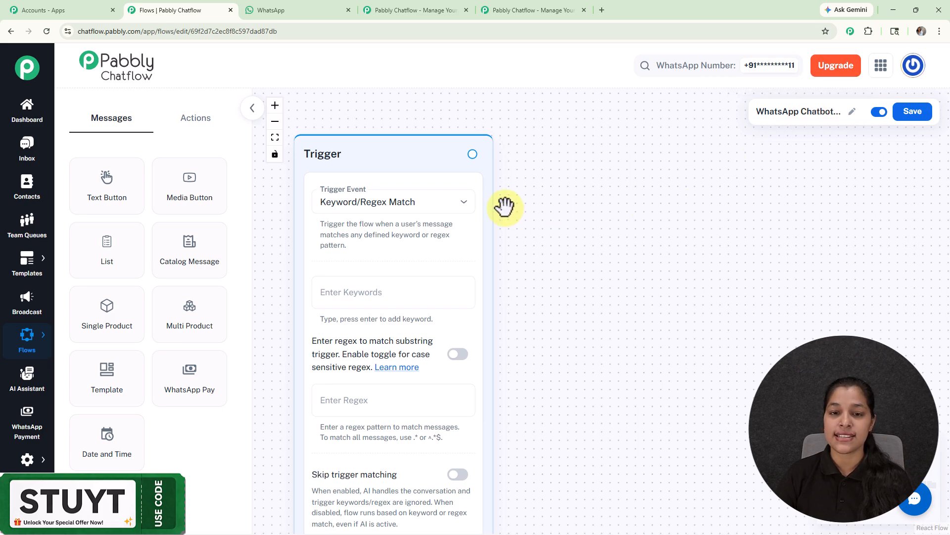
{"action": "scroll", "coordinate": [515, 201], "scroll_direction": "down", "scroll_amount": 2}
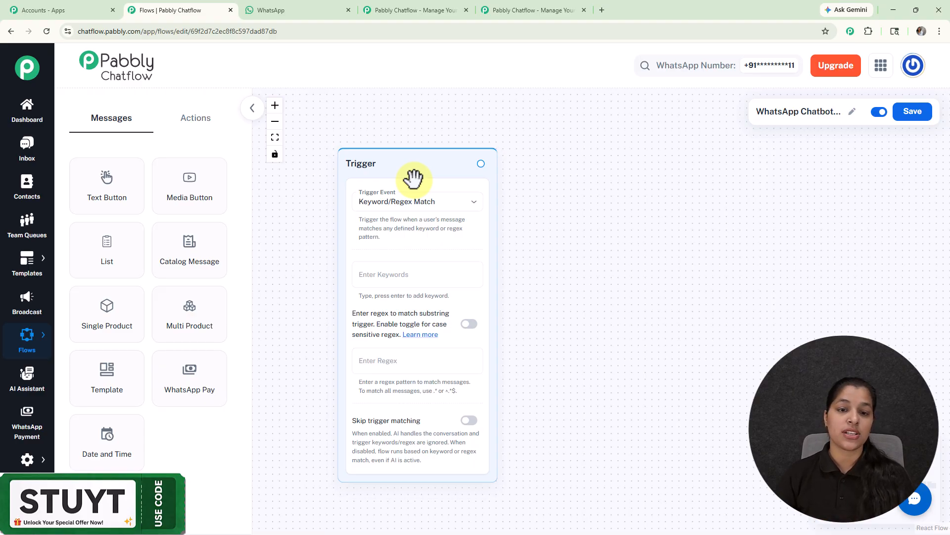
{"action": "left_click", "coordinate": [406, 203]}
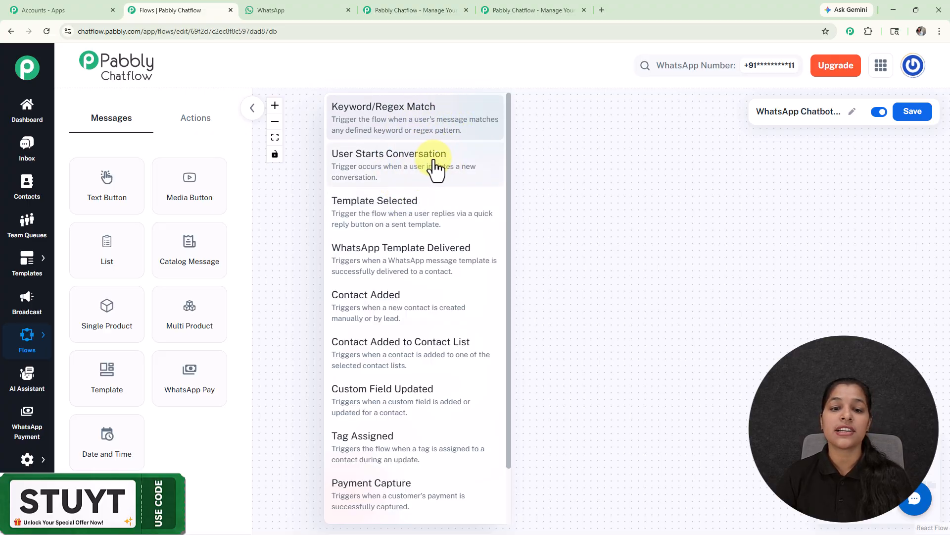
{"action": "left_click", "coordinate": [545, 219]}
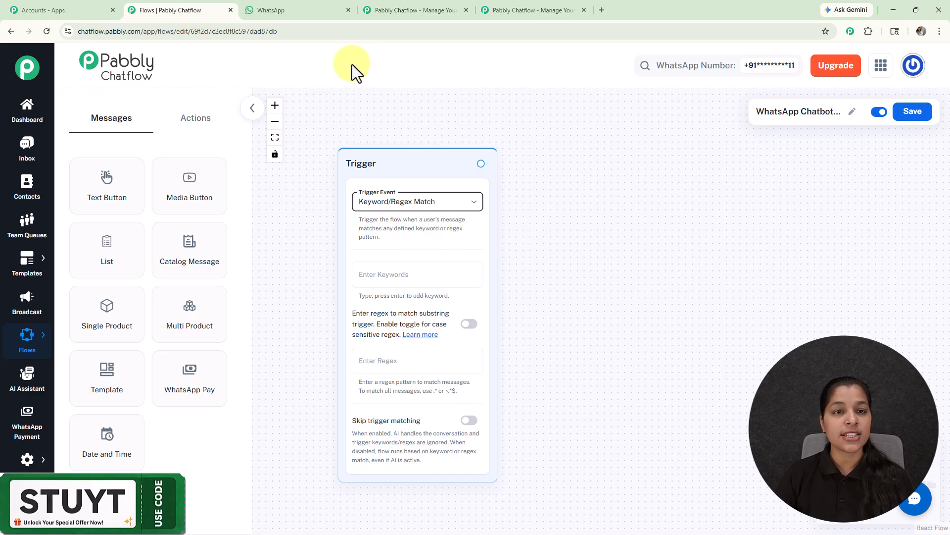
Check the opening message in the WhatsApp chat and add Hello as a keyword of the flow's trigger
{"action": "left_click", "coordinate": [292, 2]}
{"action": "scroll", "coordinate": [657, 217], "scroll_direction": "up", "scroll_amount": 5}
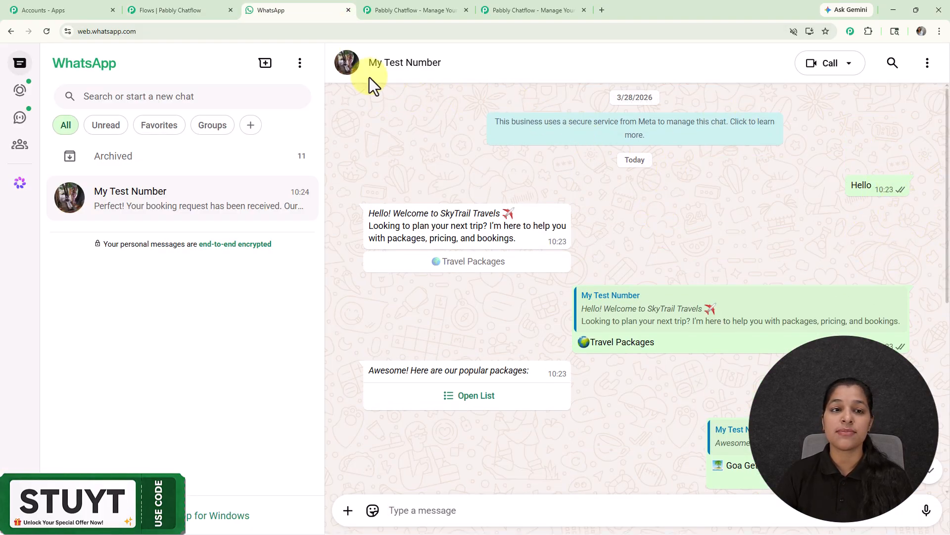
{"action": "left_click", "coordinate": [186, 15]}
{"action": "left_click", "coordinate": [411, 279]}
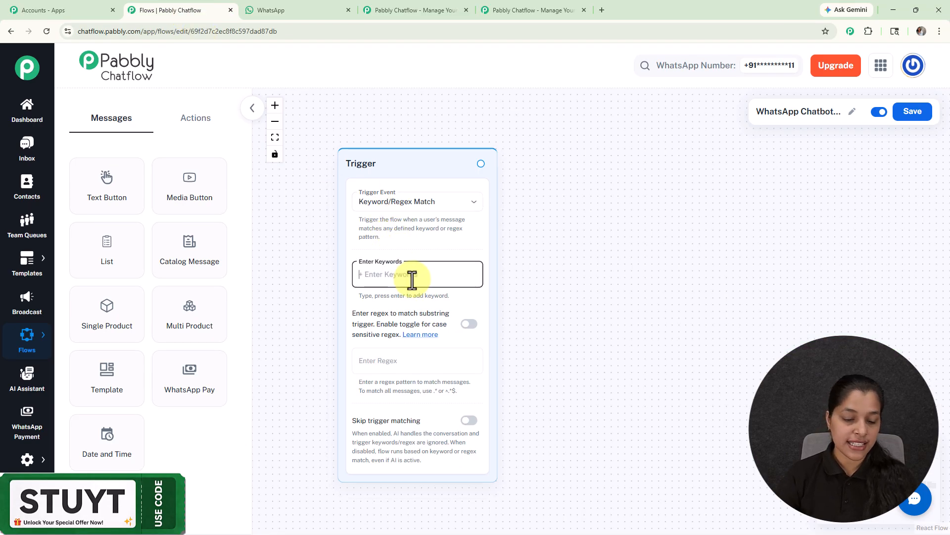
{"action": "type", "text": "Hello"}
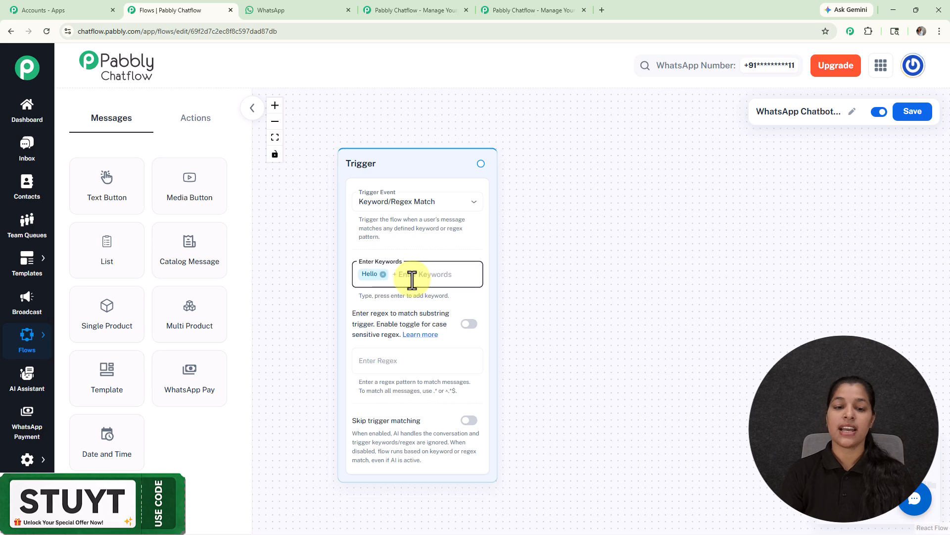
{"action": "left_click", "coordinate": [391, 361]}
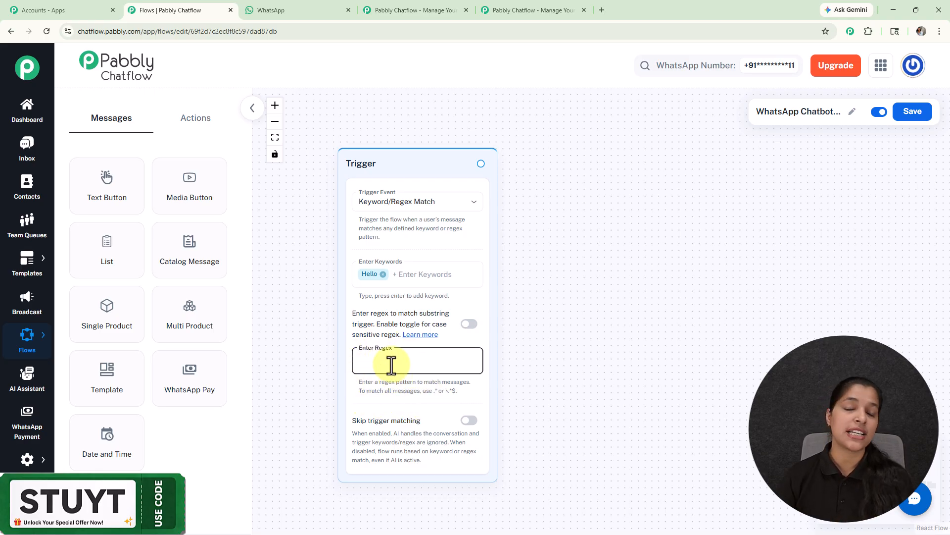
{"action": "left_click", "coordinate": [278, 242]}
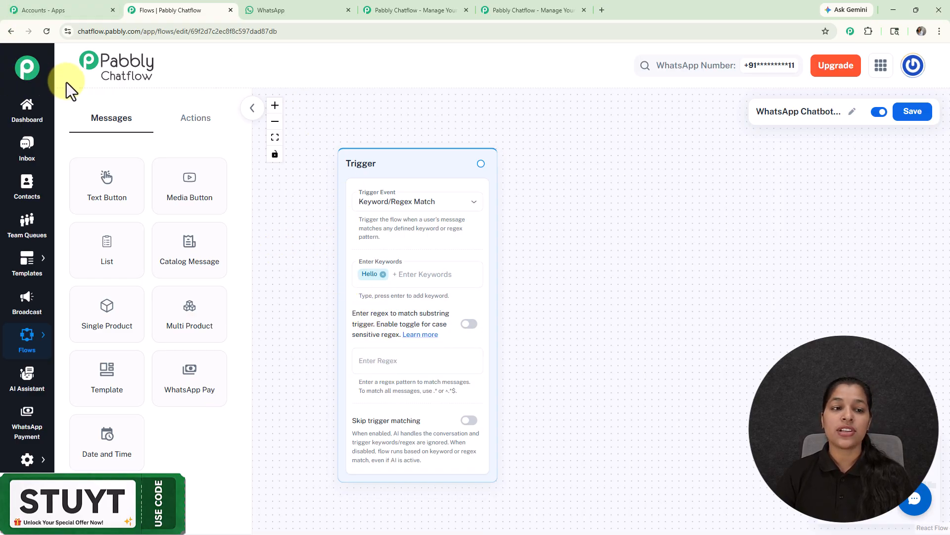
Look over the message and action node types offered in the flow builder
{"action": "left_click", "coordinate": [193, 124]}
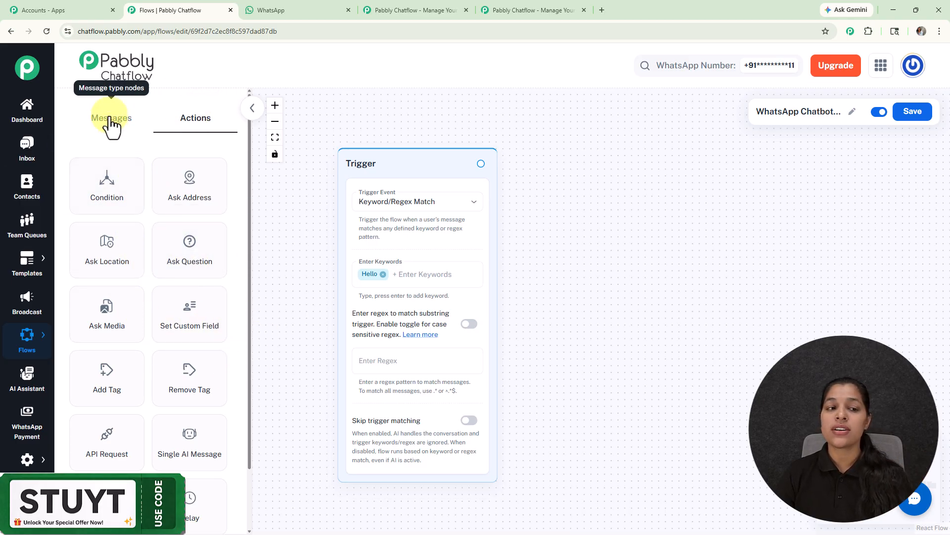
{"action": "left_click", "coordinate": [109, 121]}
{"action": "left_click", "coordinate": [190, 130]}
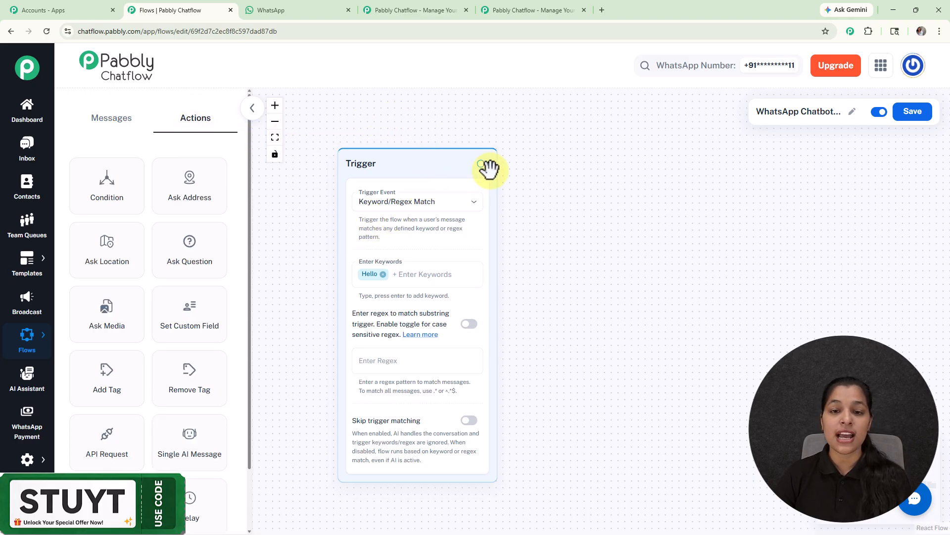
Extend a connection from the Trigger node and attach a new Text Button node to it
{"action": "scroll", "coordinate": [518, 174], "scroll_direction": "down", "scroll_amount": 1}
{"action": "left_click_drag", "start_coordinate": [536, 202], "coordinate": [476, 199]}
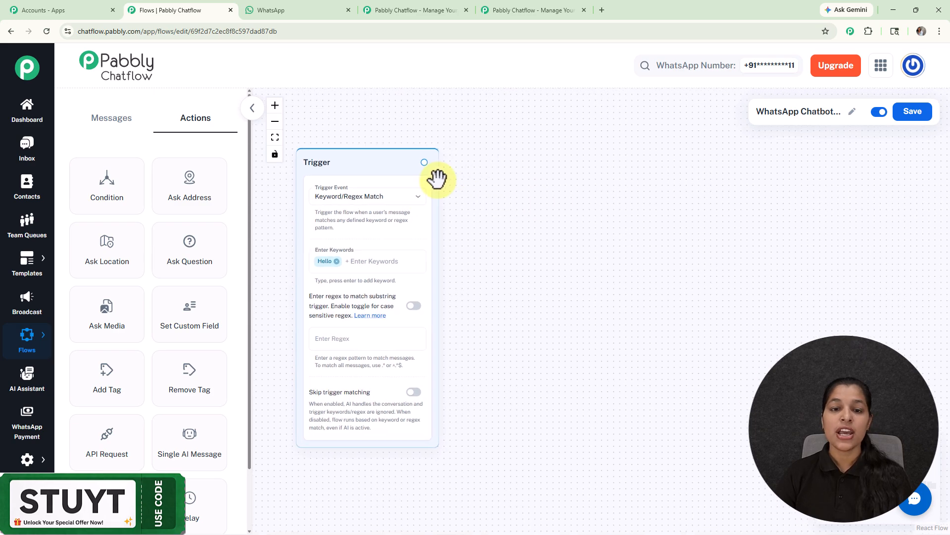
{"action": "left_click_drag", "start_coordinate": [424, 161], "coordinate": [528, 218]}
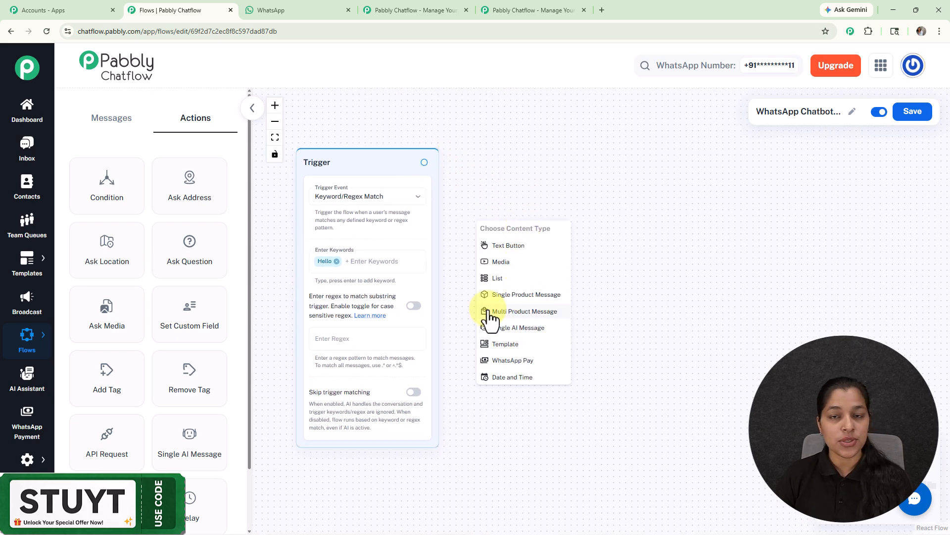
{"action": "left_click", "coordinate": [505, 246]}
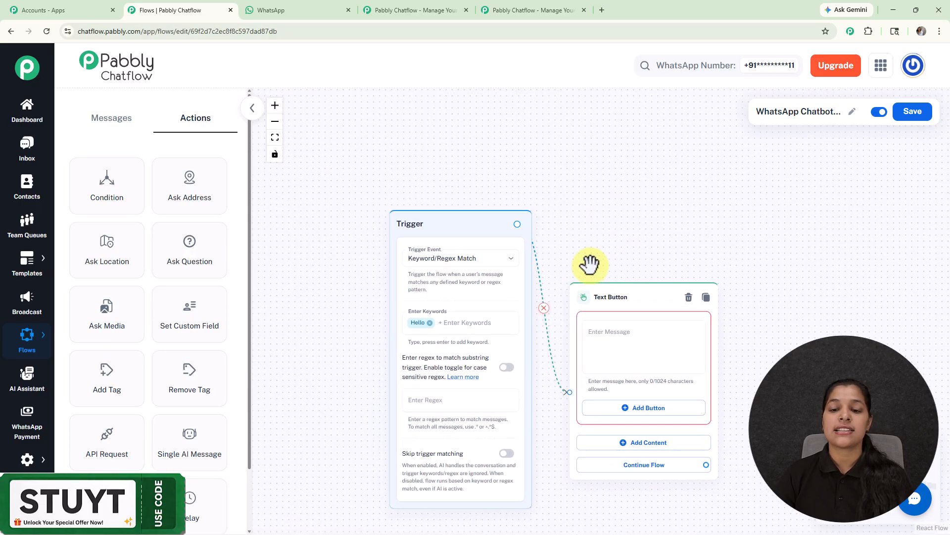
Fill the Text Button message with the copied greeting ending "Looking to plan your next trip? I'm here to help you with packages, pricing, and bookings."
{"action": "left_click", "coordinate": [541, 246]}
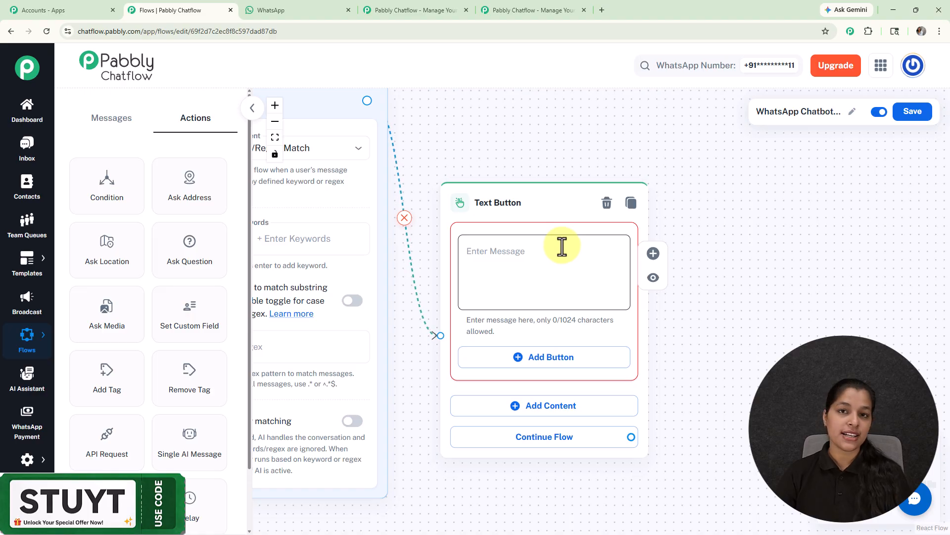
{"action": "left_click", "coordinate": [561, 246]}
{"action": "key", "text": "ctrl+v"}
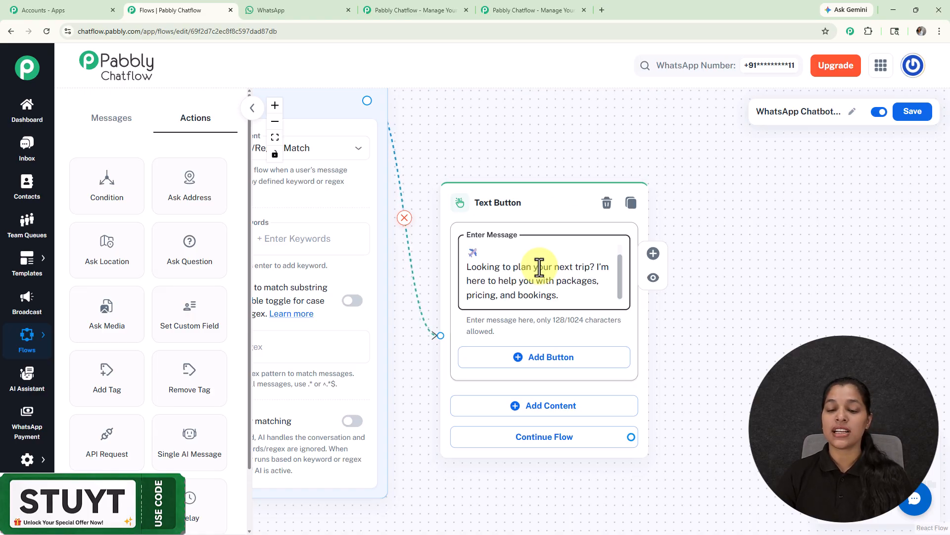
Add a Quick Reply button named "🌍Travel Packages" to the Text Button welcome message
{"action": "scroll", "coordinate": [540, 267], "scroll_direction": "down", "scroll_amount": 3}
{"action": "left_click_drag", "start_coordinate": [681, 293], "coordinate": [624, 223]}
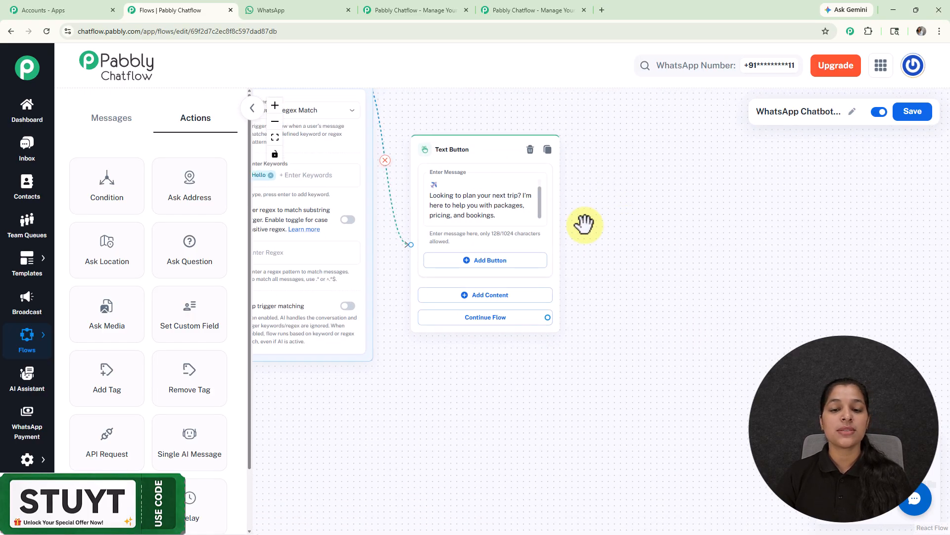
{"action": "scroll", "coordinate": [495, 262], "scroll_direction": "up", "scroll_amount": 3}
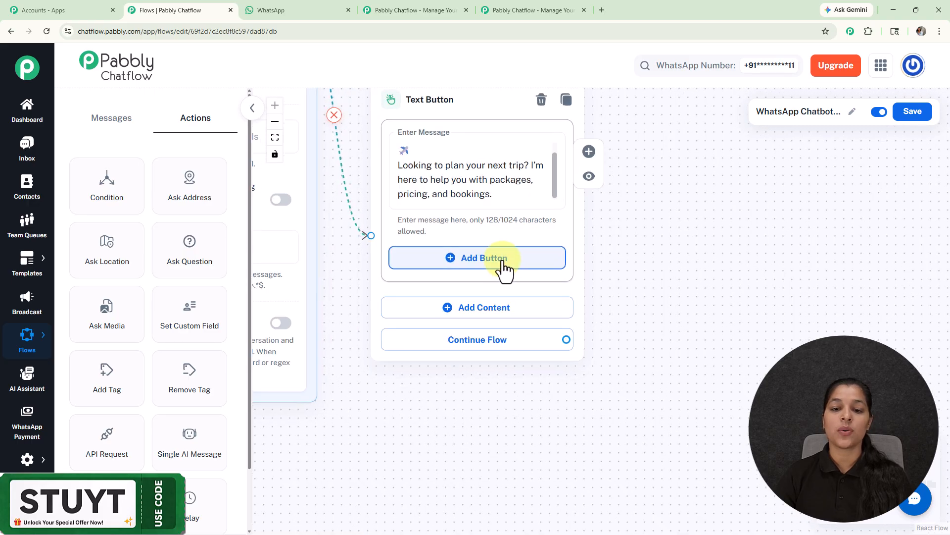
{"action": "left_click", "coordinate": [503, 267]}
{"action": "type", "text": "🌍Travel Packages"}
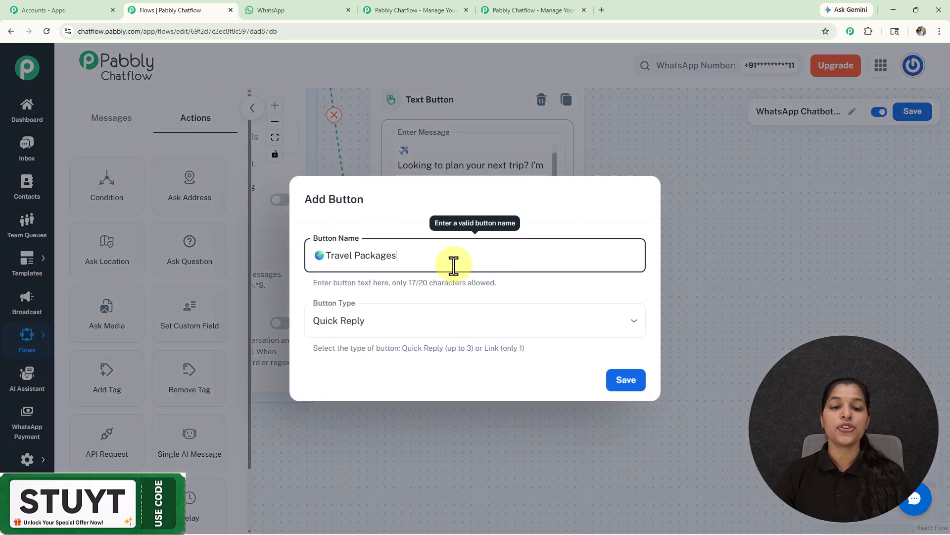
{"action": "left_click", "coordinate": [480, 327]}
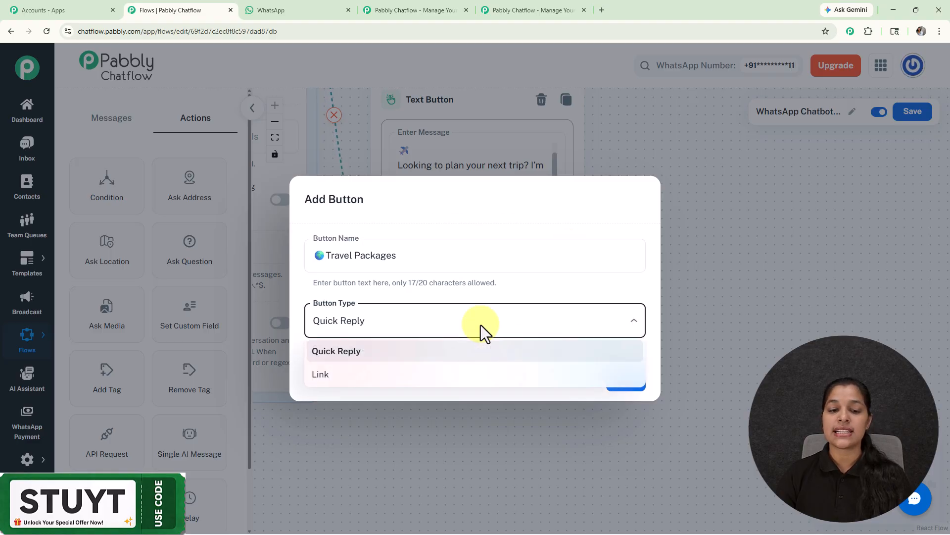
{"action": "left_click", "coordinate": [490, 289]}
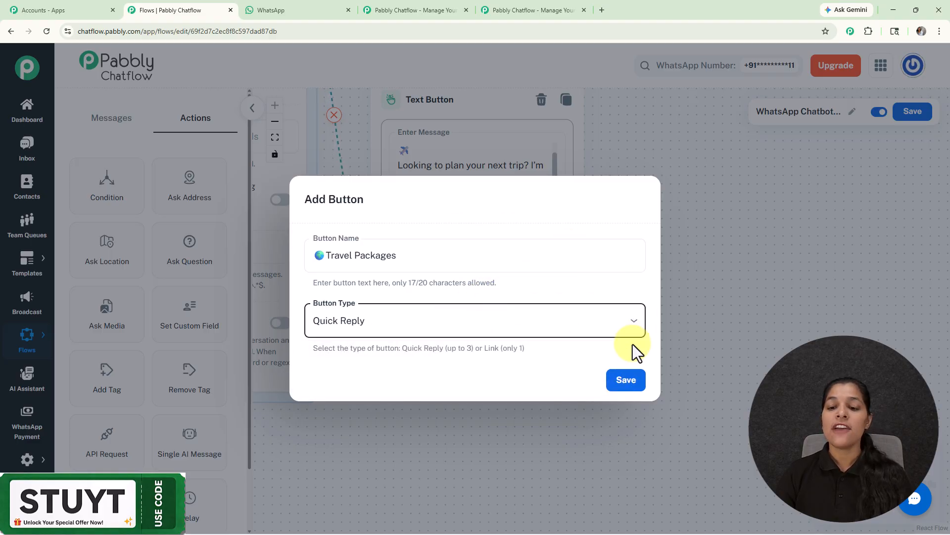
{"action": "left_click", "coordinate": [625, 381]}
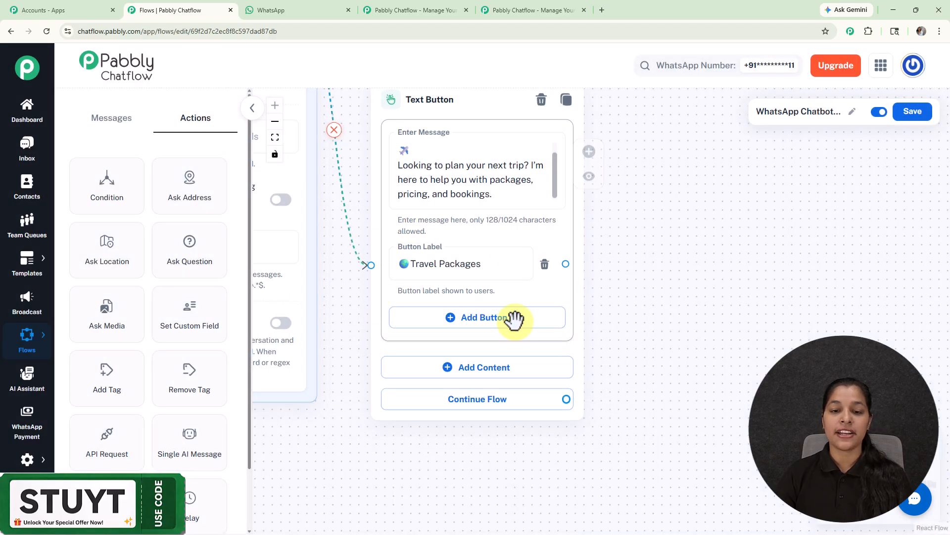
Extend a connection from the Travel Packages button and attach a new List node to it
{"action": "scroll", "coordinate": [554, 253], "scroll_direction": "down", "scroll_amount": 3}
{"action": "left_click_drag", "start_coordinate": [616, 244], "coordinate": [543, 267]}
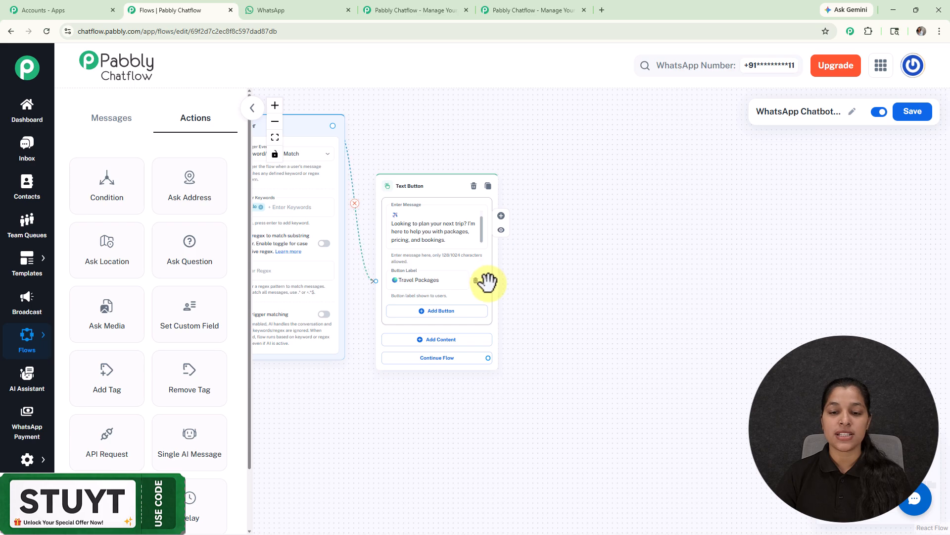
{"action": "left_click_drag", "start_coordinate": [489, 281], "coordinate": [587, 188]}
{"action": "scroll", "coordinate": [591, 252], "scroll_direction": "up", "scroll_amount": 2}
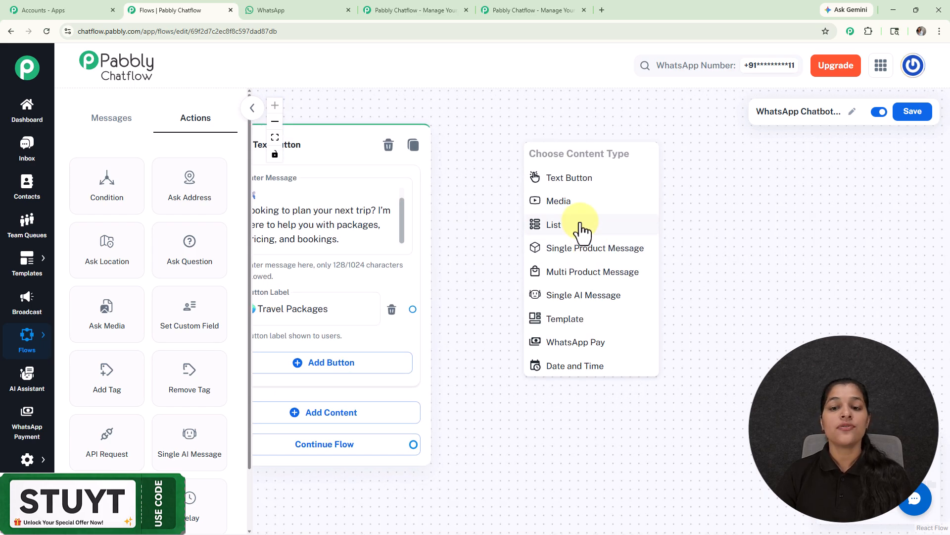
{"action": "left_click", "coordinate": [582, 225]}
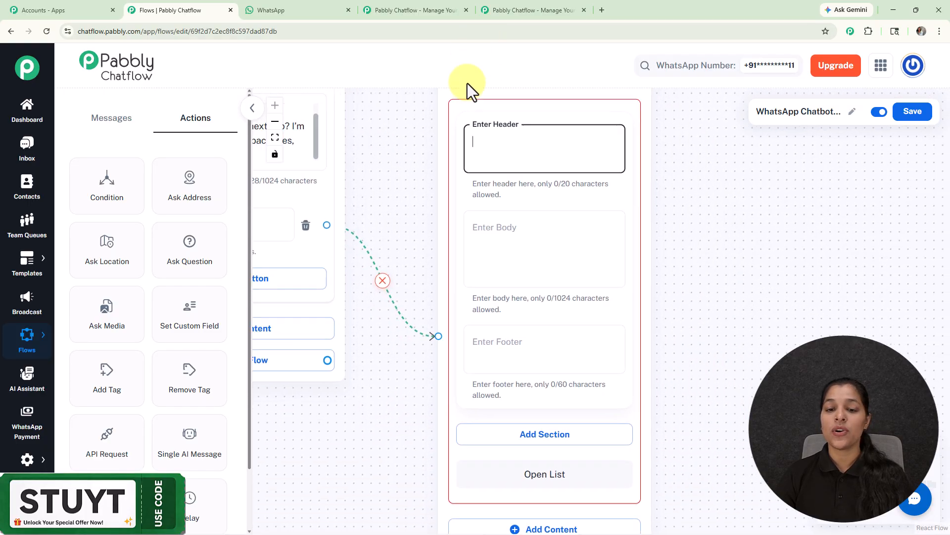
Fill the List node's body with "Awesome! Here are our popular packages:"
{"action": "left_click", "coordinate": [535, 258]}
{"action": "type", "text": "Awesome! Here are our popular packages:"}
{"action": "scroll", "coordinate": [478, 226], "scroll_direction": "down", "scroll_amount": 1}
{"action": "left_click_drag", "start_coordinate": [692, 282], "coordinate": [681, 233]}
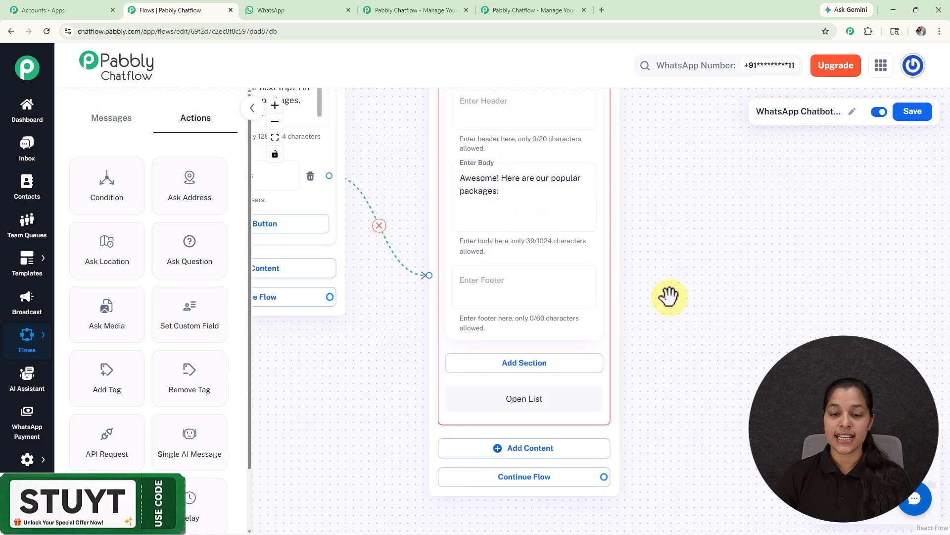
Add a section titled Package to the list and give it an item titled "🏝️ Goa Getaway"
{"action": "left_click", "coordinate": [519, 365]}
{"action": "left_click", "coordinate": [517, 378]}
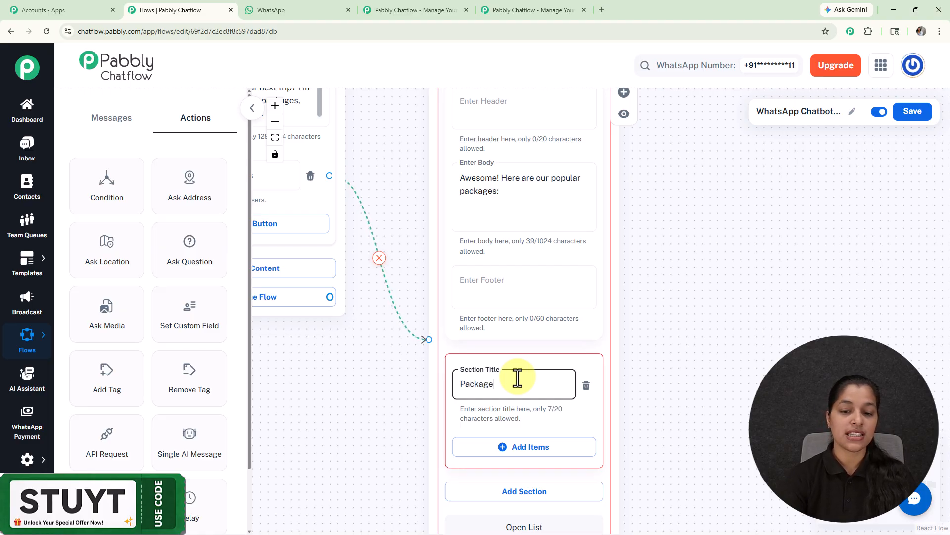
{"action": "left_click_drag", "start_coordinate": [664, 373], "coordinate": [648, 133]}
{"action": "scroll", "coordinate": [647, 199], "scroll_direction": "up", "scroll_amount": 1}
{"action": "left_click", "coordinate": [478, 211]}
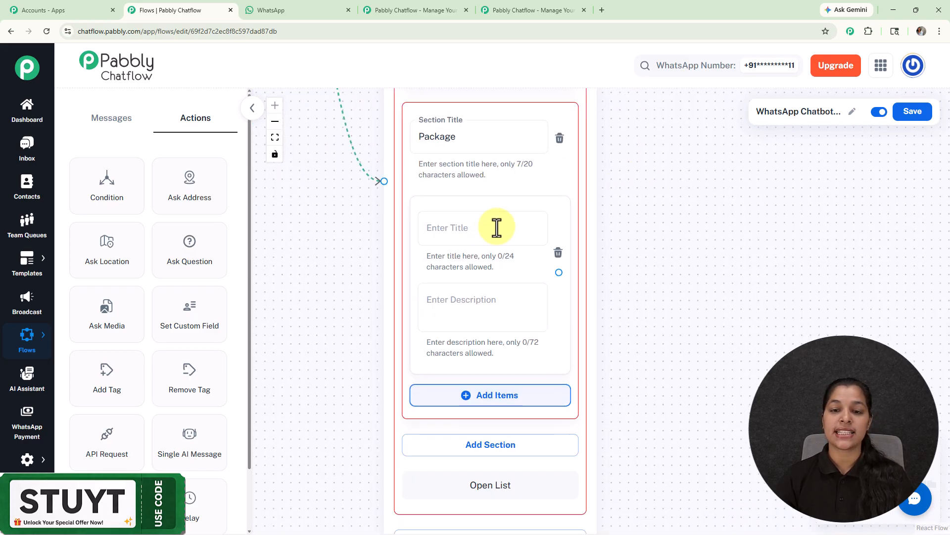
{"action": "left_click", "coordinate": [469, 236]}
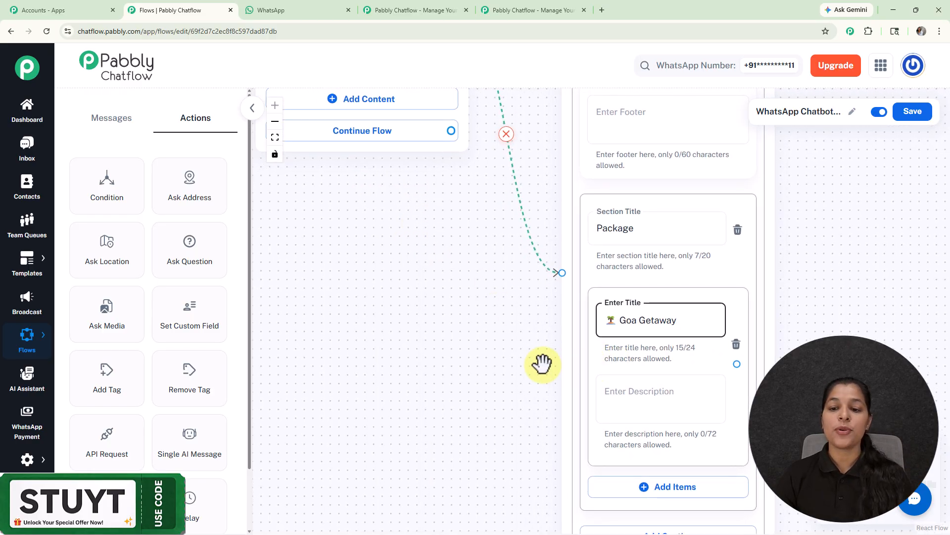
{"action": "left_click_drag", "start_coordinate": [542, 363], "coordinate": [408, 248]}
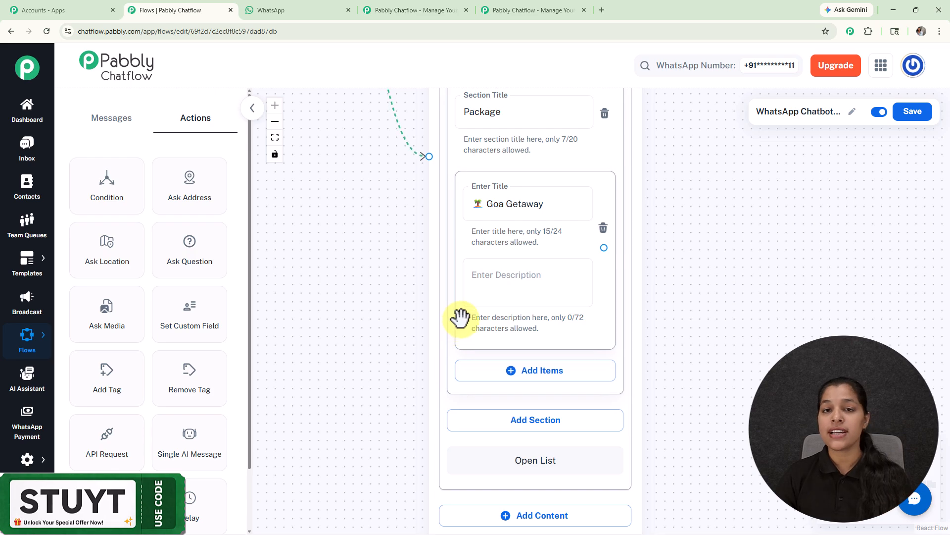
{"action": "scroll", "coordinate": [409, 241], "scroll_direction": "down", "scroll_amount": 1}
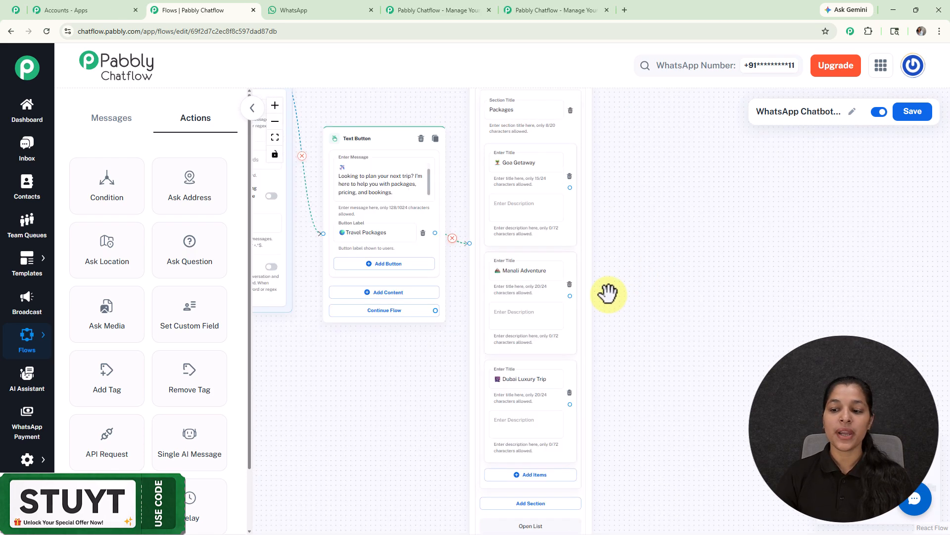
Place a Set Custom Field action beside the packages list and link the Goa Getaway item to it
{"action": "scroll", "coordinate": [608, 293], "scroll_direction": "up", "scroll_amount": 2}
{"action": "scroll", "coordinate": [659, 206], "scroll_direction": "up", "scroll_amount": 1}
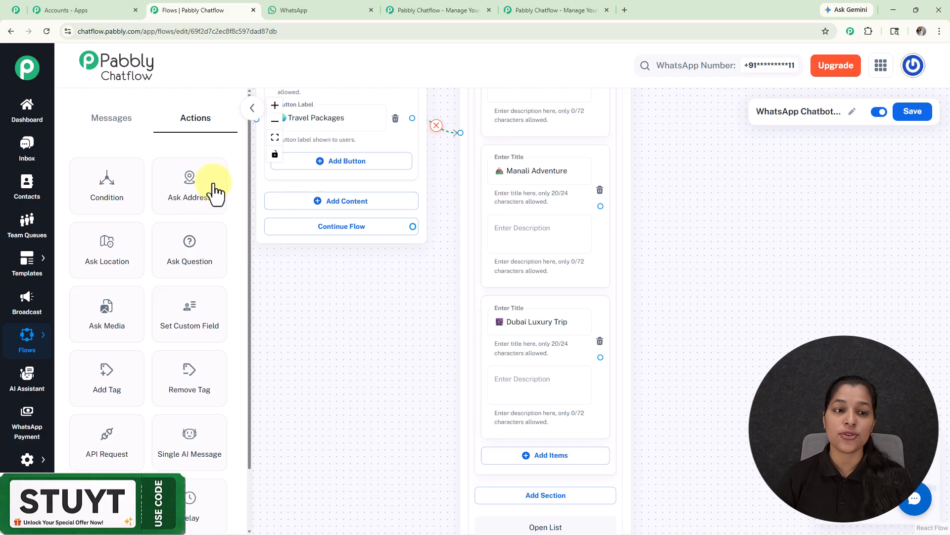
{"action": "left_click_drag", "start_coordinate": [186, 326], "coordinate": [652, 183]}
{"action": "left_click_drag", "start_coordinate": [615, 292], "coordinate": [556, 313]}
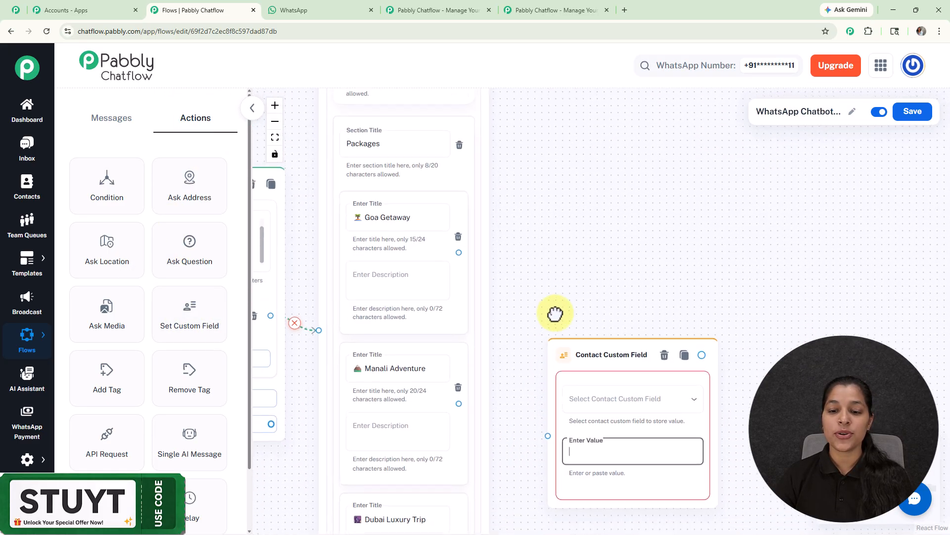
{"action": "scroll", "coordinate": [564, 296], "scroll_direction": "down", "scroll_amount": 2}
{"action": "left_click_drag", "start_coordinate": [584, 348], "coordinate": [550, 211]}
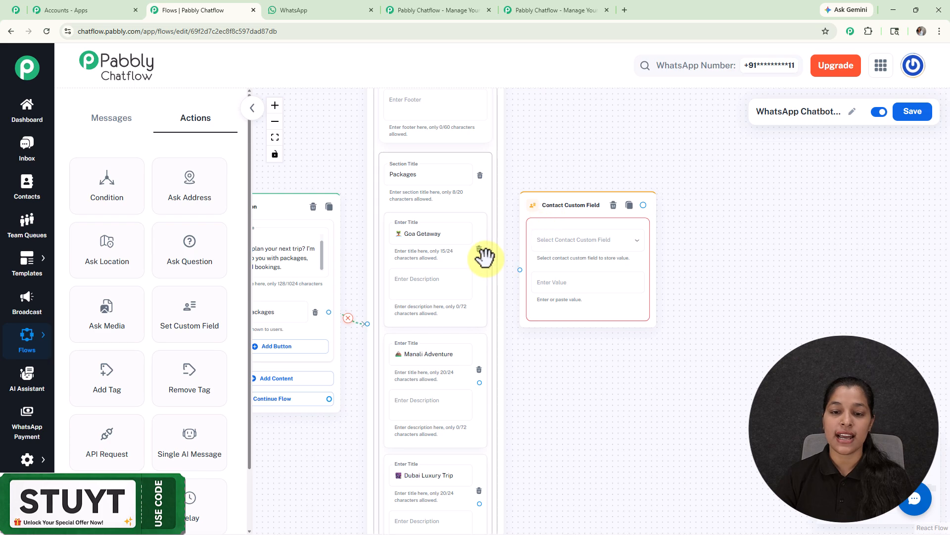
Set the custom field action to store the copied Goa Getaway title in the travel_package contact field
{"action": "left_click", "coordinate": [574, 243]}
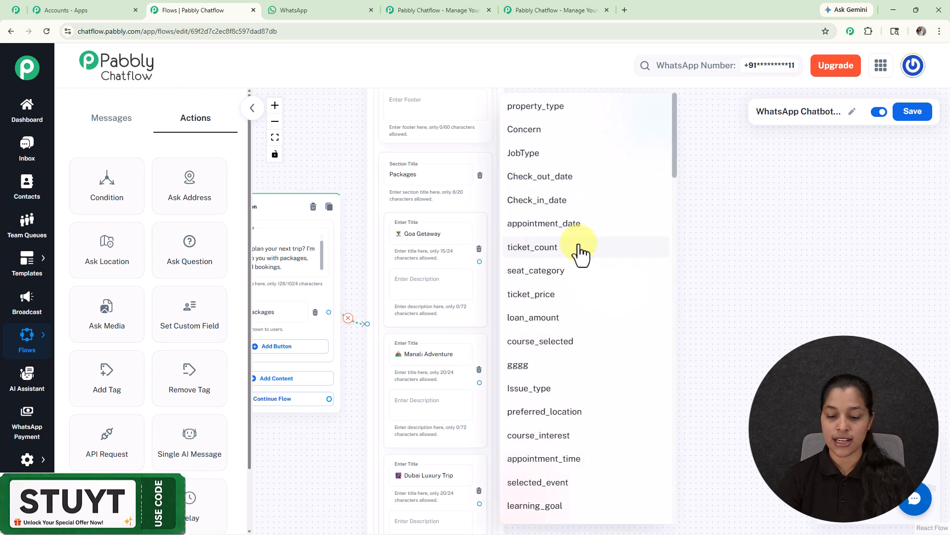
{"action": "scroll", "coordinate": [581, 254], "scroll_direction": "down", "scroll_amount": 8}
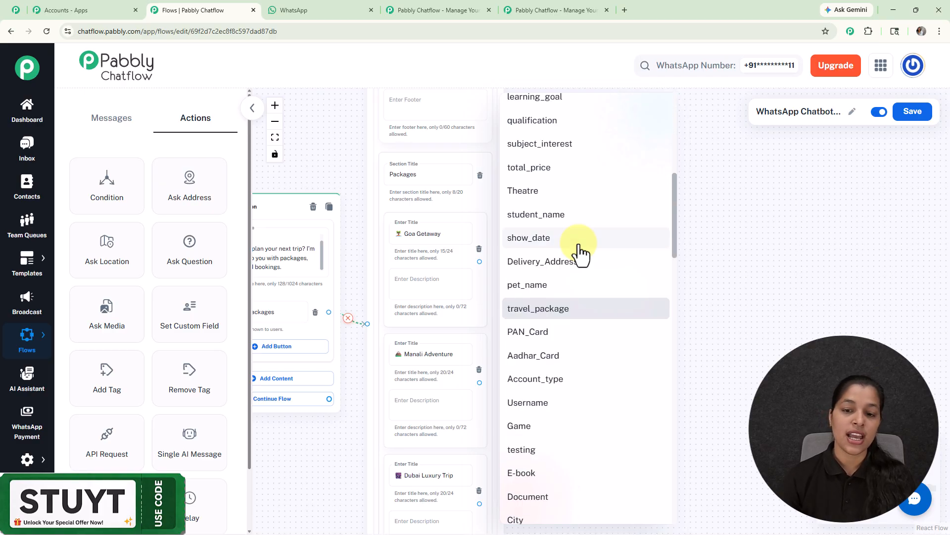
{"action": "left_click", "coordinate": [579, 309]}
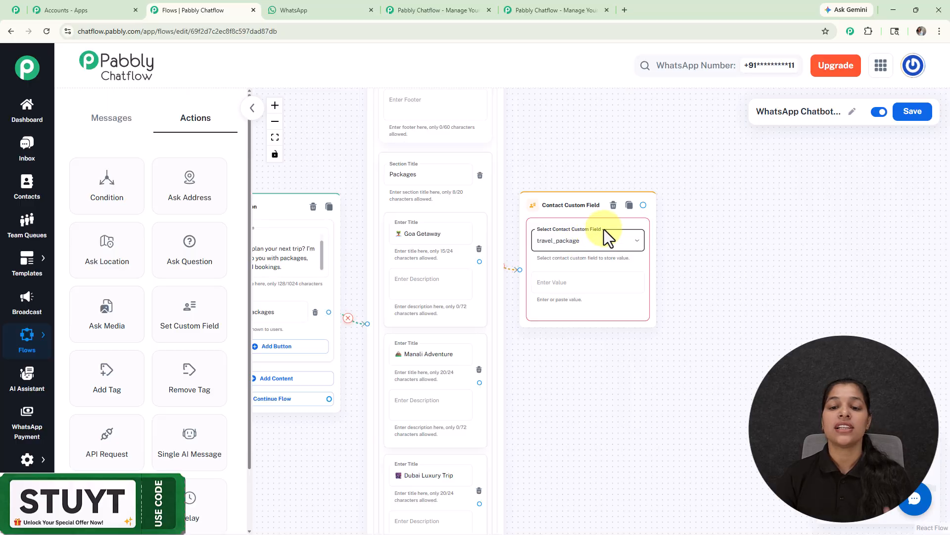
{"action": "scroll", "coordinate": [668, 225], "scroll_direction": "up", "scroll_amount": 3}
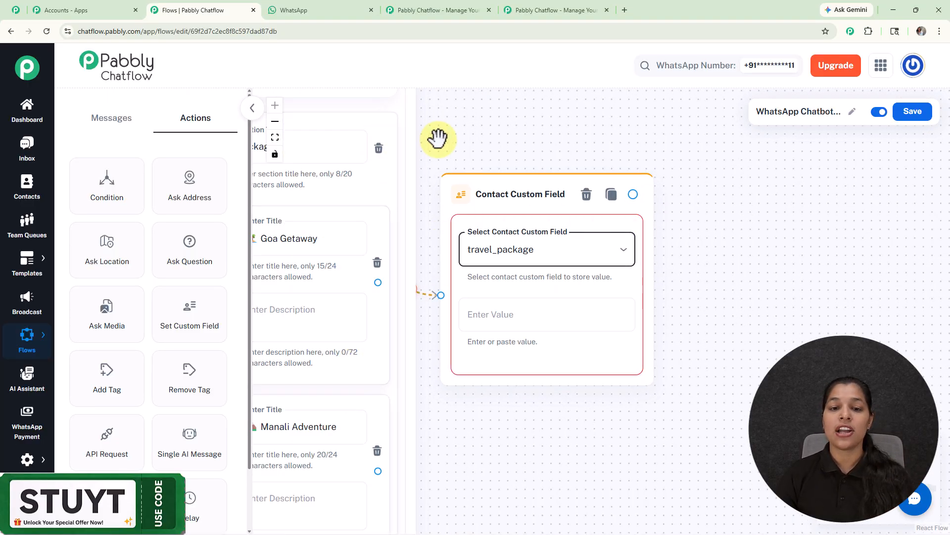
{"action": "scroll", "coordinate": [452, 144], "scroll_direction": "down", "scroll_amount": 3}
{"action": "left_click", "coordinate": [357, 198]}
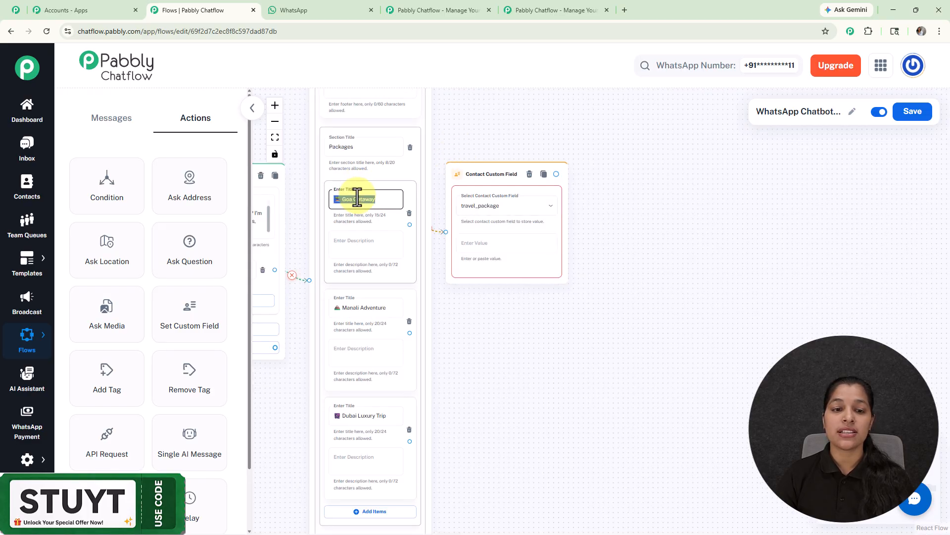
{"action": "left_click", "coordinate": [487, 243]}
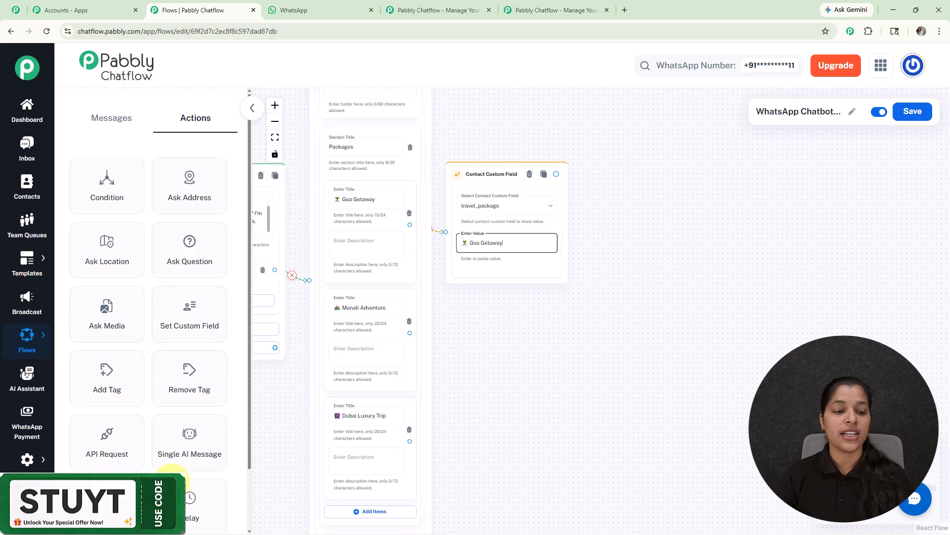
Look through the Contact Custom Fields settings down to the option for adding more fields, and return to the flow
{"action": "left_click", "coordinate": [27, 459]}
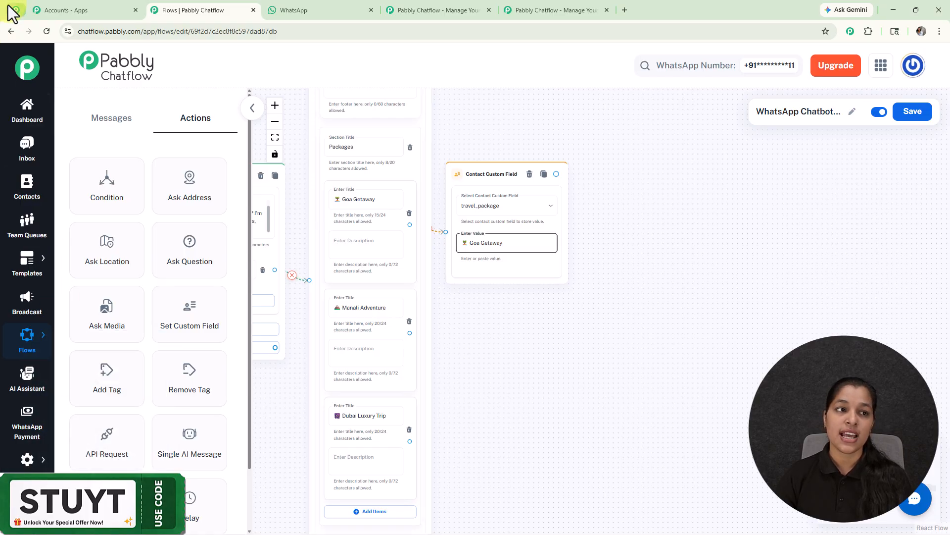
{"action": "left_click", "coordinate": [9, 10]}
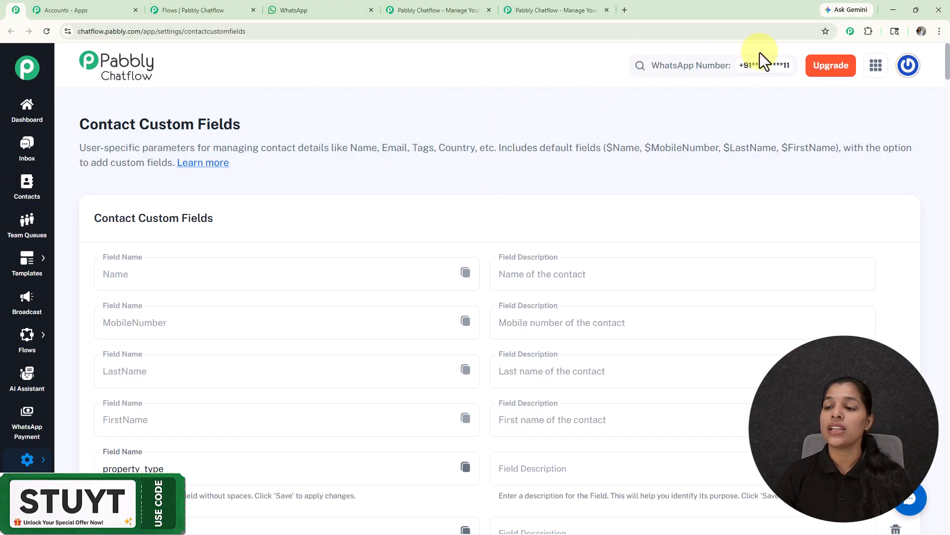
{"action": "left_click_drag", "start_coordinate": [947, 63], "coordinate": [947, 518]}
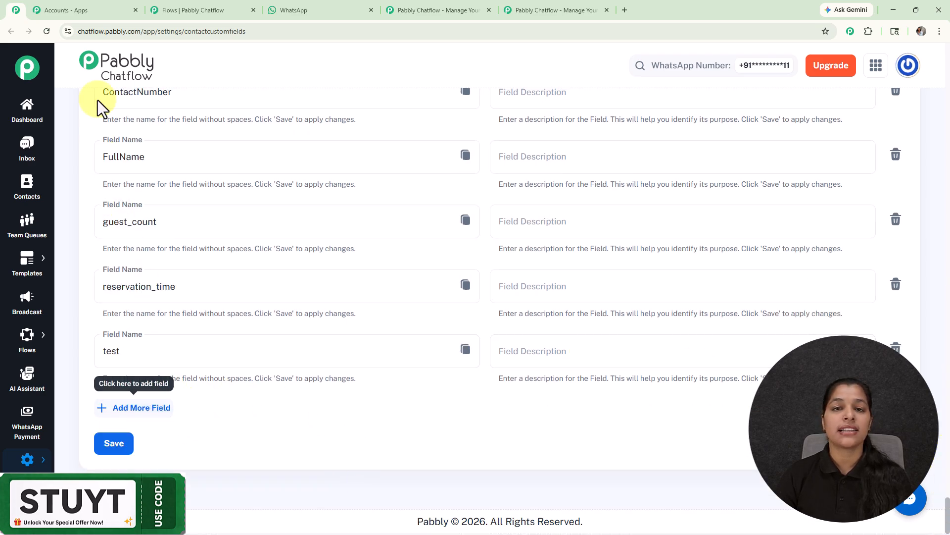
{"action": "left_click", "coordinate": [193, 12]}
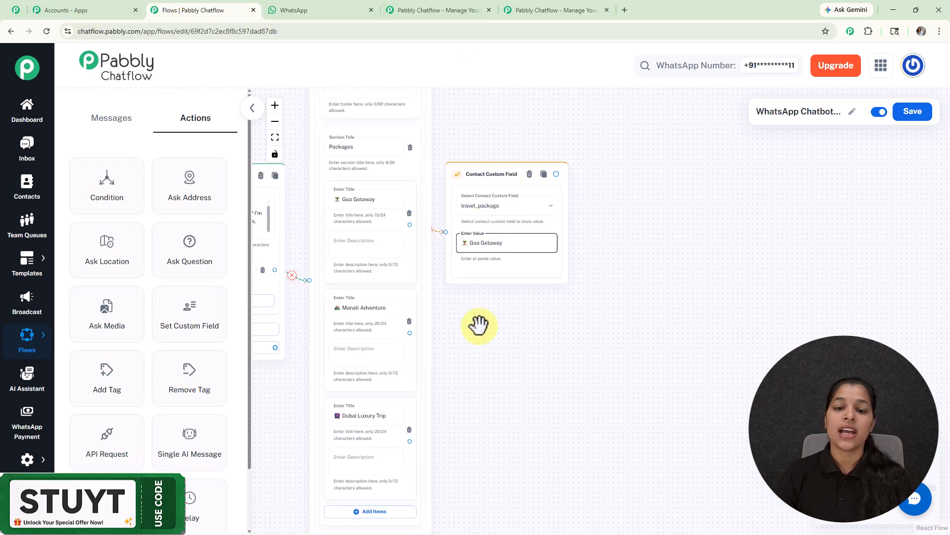
Connect the Manali Adventure and Dubai Luxury Trip list items to their matching travel_package custom field nodes
{"action": "scroll", "coordinate": [479, 326], "scroll_direction": "down", "scroll_amount": 1}
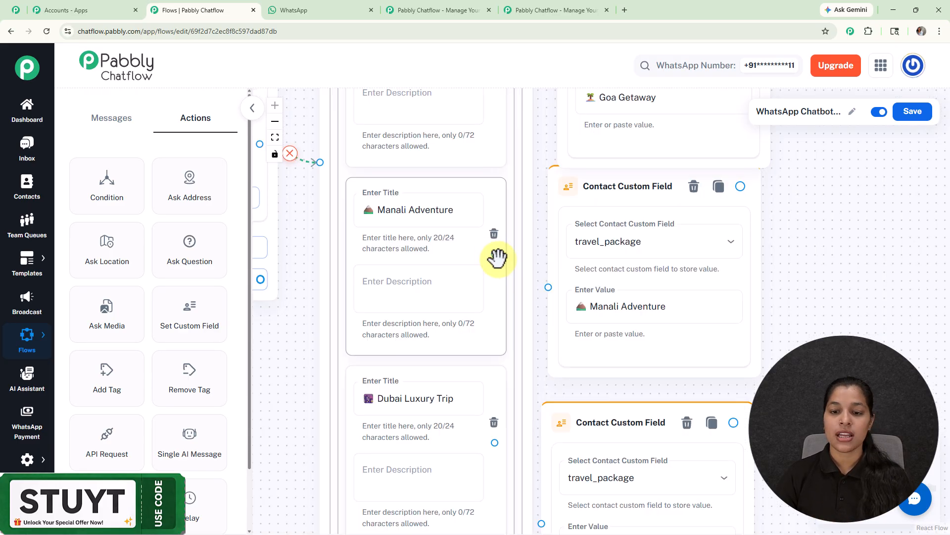
{"action": "left_click_drag", "start_coordinate": [494, 253], "coordinate": [548, 287]}
{"action": "left_click_drag", "start_coordinate": [494, 439], "coordinate": [538, 503]}
{"action": "scroll", "coordinate": [865, 273], "scroll_direction": "down", "scroll_amount": 2}
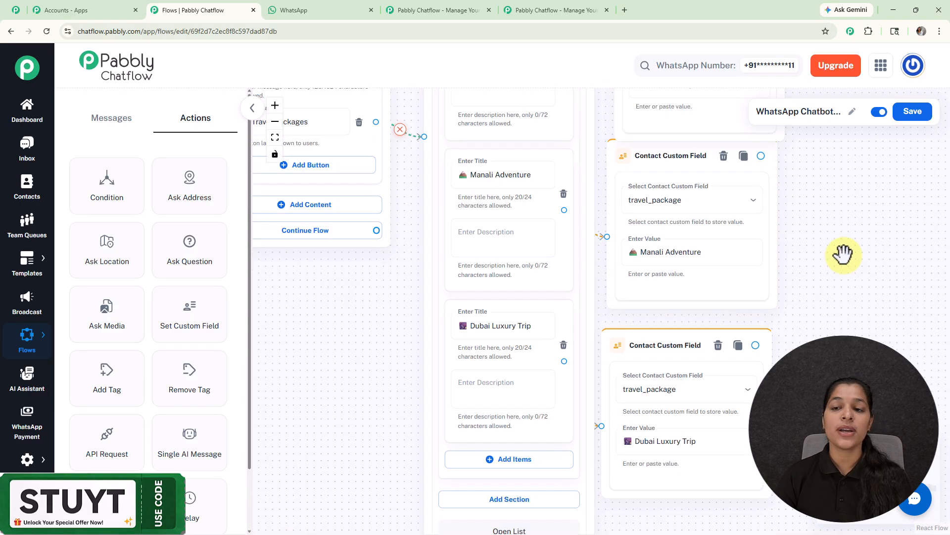
{"action": "scroll", "coordinate": [733, 314], "scroll_direction": "down", "scroll_amount": 3}
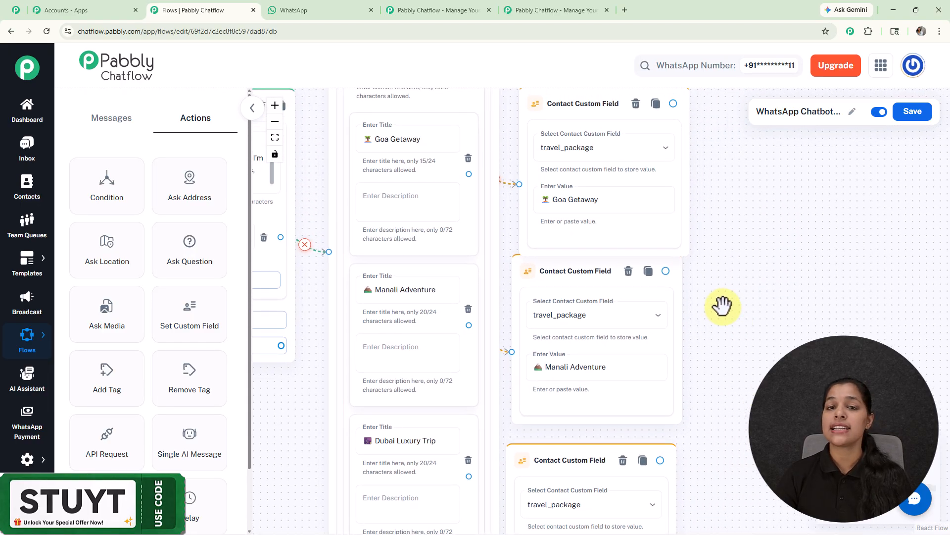
{"action": "scroll", "coordinate": [722, 305], "scroll_direction": "down", "scroll_amount": 1}
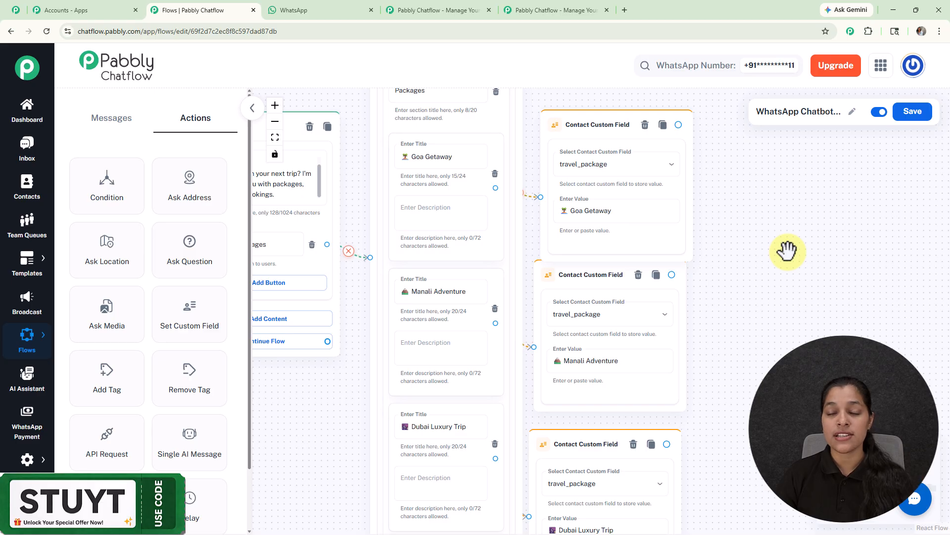
Attach a Text Button node to the Goa Getaway custom field with the 3 Days / 2 Nights package details, price ₹8,999 and a "Book Package" button
{"action": "left_click_drag", "start_coordinate": [678, 125], "coordinate": [787, 180]}
{"action": "scroll", "coordinate": [794, 217], "scroll_direction": "up", "scroll_amount": 3}
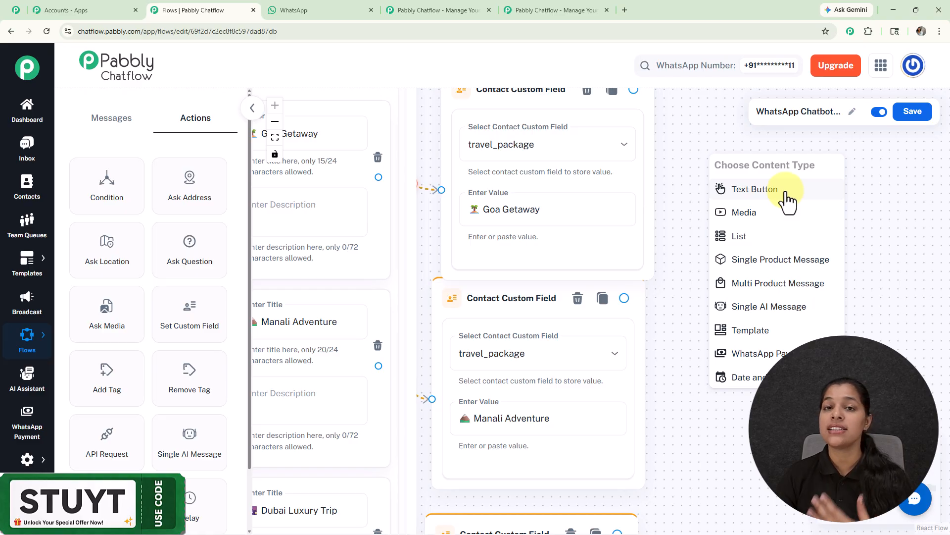
{"action": "left_click", "coordinate": [787, 201]}
{"action": "left_click_drag", "start_coordinate": [615, 133], "coordinate": [543, 212]}
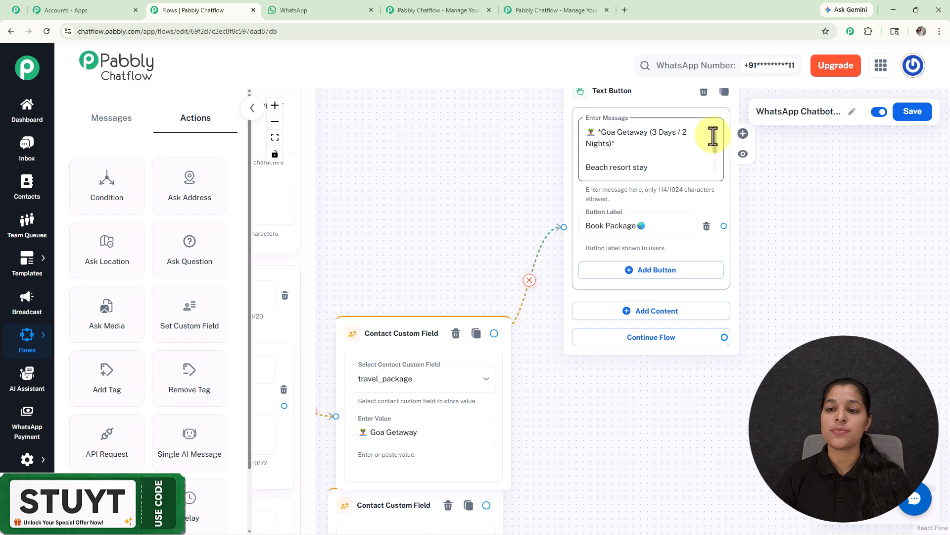
{"action": "scroll", "coordinate": [713, 139], "scroll_direction": "down", "scroll_amount": 3}
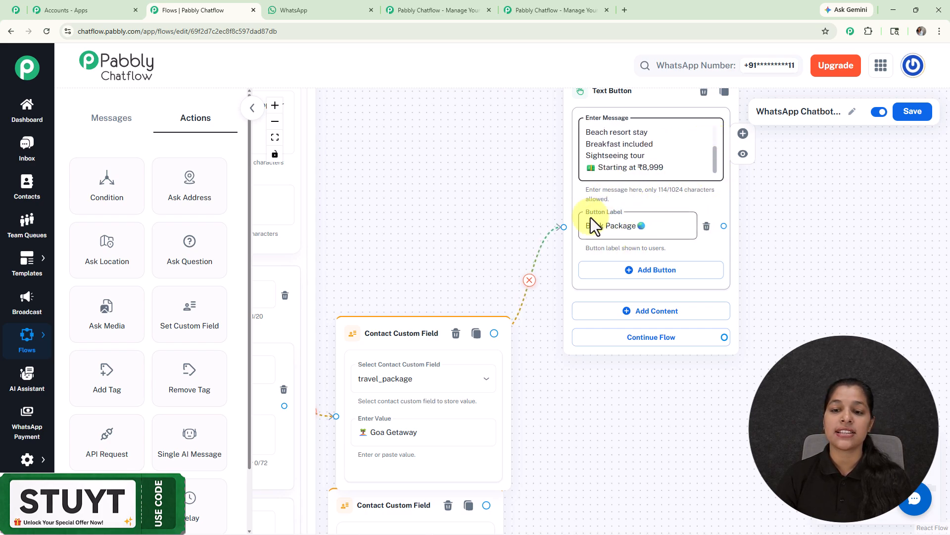
Attach "Book Package" Text Button nodes for Manali Adventure (5 Days / 4 Nights) and Dubai Luxury Trip (4 Days / 3 Nights) to their custom field nodes
{"action": "scroll", "coordinate": [510, 211], "scroll_direction": "down", "scroll_amount": 3}
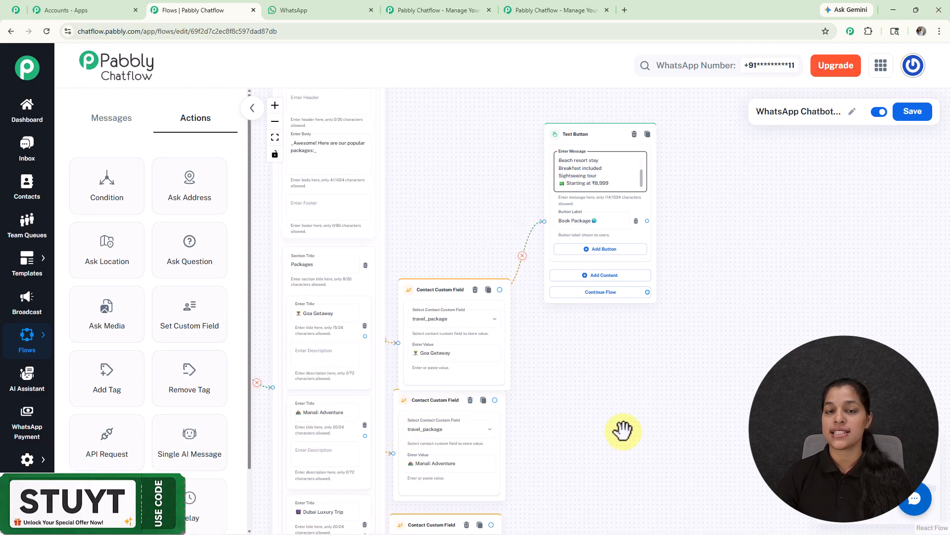
{"action": "scroll", "coordinate": [621, 430], "scroll_direction": "down", "scroll_amount": 3}
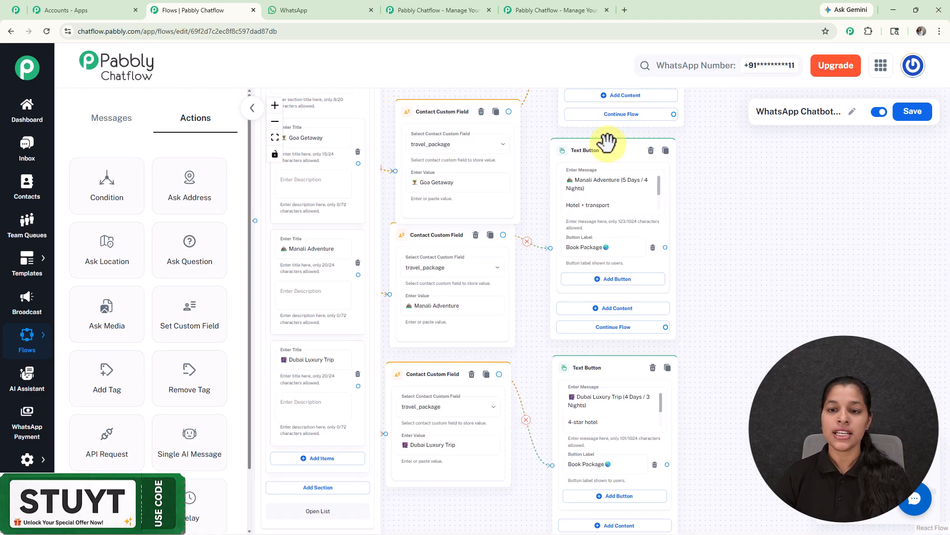
{"action": "left_click_drag", "start_coordinate": [607, 143], "coordinate": [610, 141]}
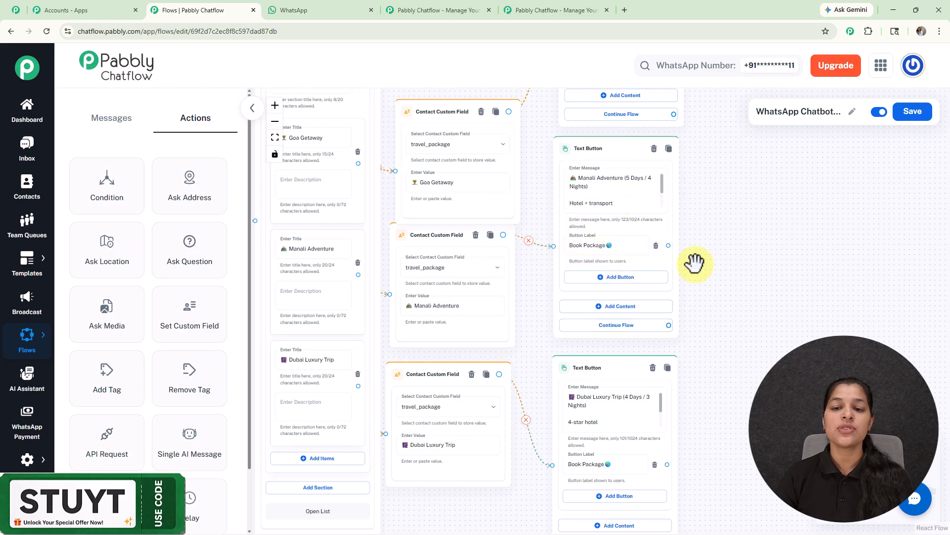
Add an Ask Question action after the package messages and connect all three "Book Package" buttons to it
{"action": "scroll", "coordinate": [695, 263], "scroll_direction": "down", "scroll_amount": 3}
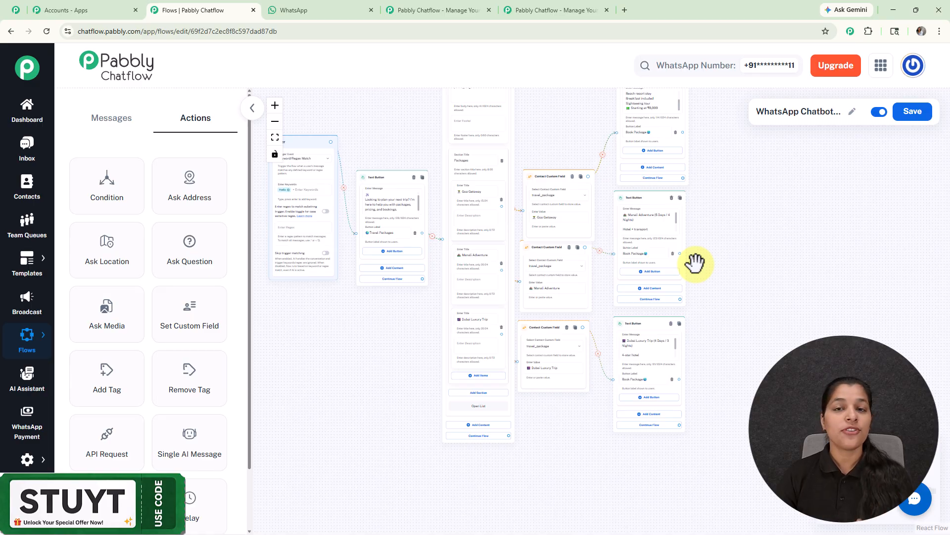
{"action": "left_click_drag", "start_coordinate": [190, 257], "coordinate": [764, 214]}
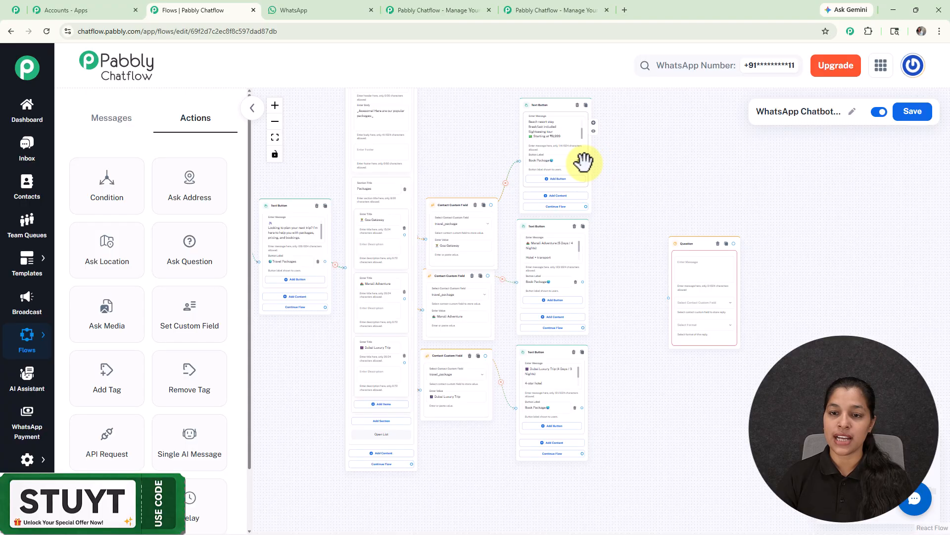
{"action": "scroll", "coordinate": [583, 157], "scroll_direction": "up", "scroll_amount": 3}
{"action": "left_click_drag", "start_coordinate": [586, 159], "coordinate": [728, 390]}
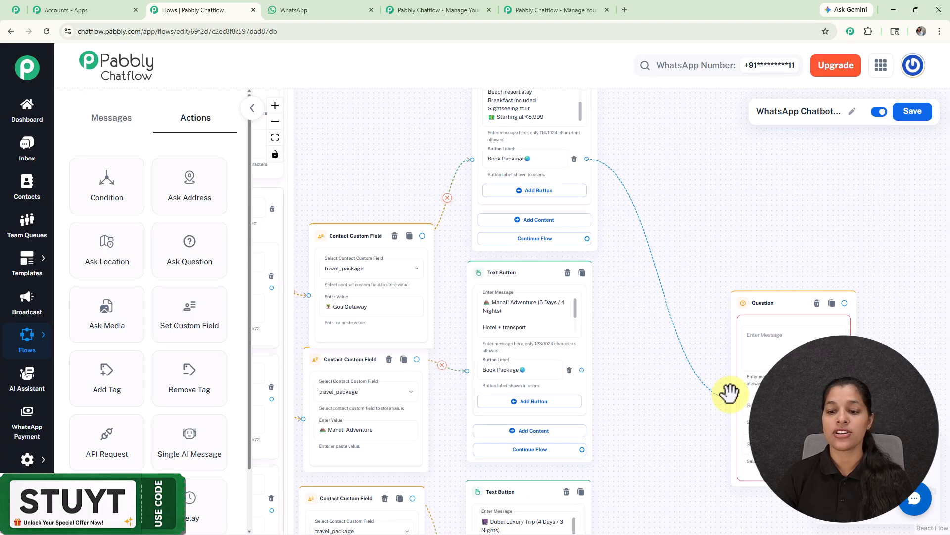
{"action": "scroll", "coordinate": [659, 343], "scroll_direction": "down", "scroll_amount": 5}
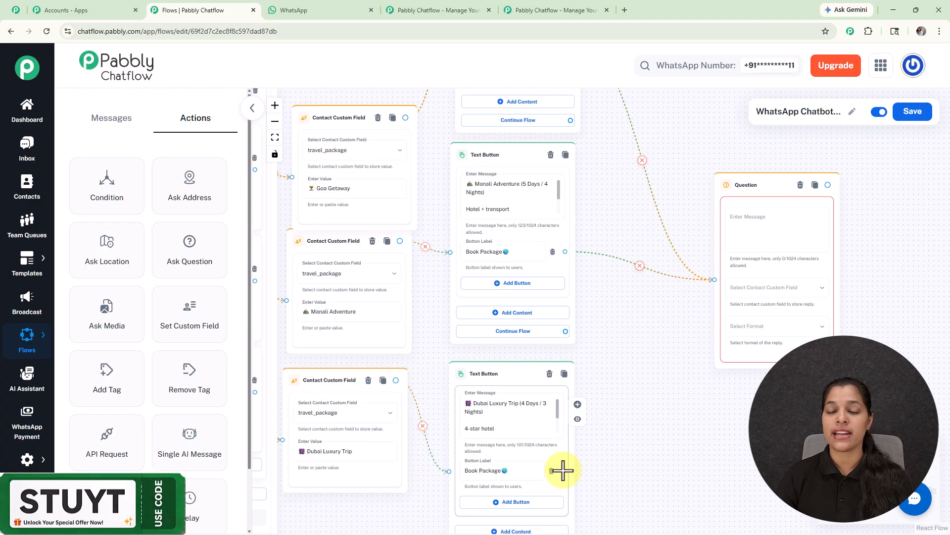
{"action": "left_click_drag", "start_coordinate": [563, 471], "coordinate": [650, 373]}
{"action": "left_click_drag", "start_coordinate": [709, 280], "coordinate": [713, 279]}
Set the question text to "Great choice! When are you planning to travel?" and store the reply in the Date custom field
{"action": "left_click", "coordinate": [759, 240]}
{"action": "type", "text": "Great choice! When are you planning to travel?"}
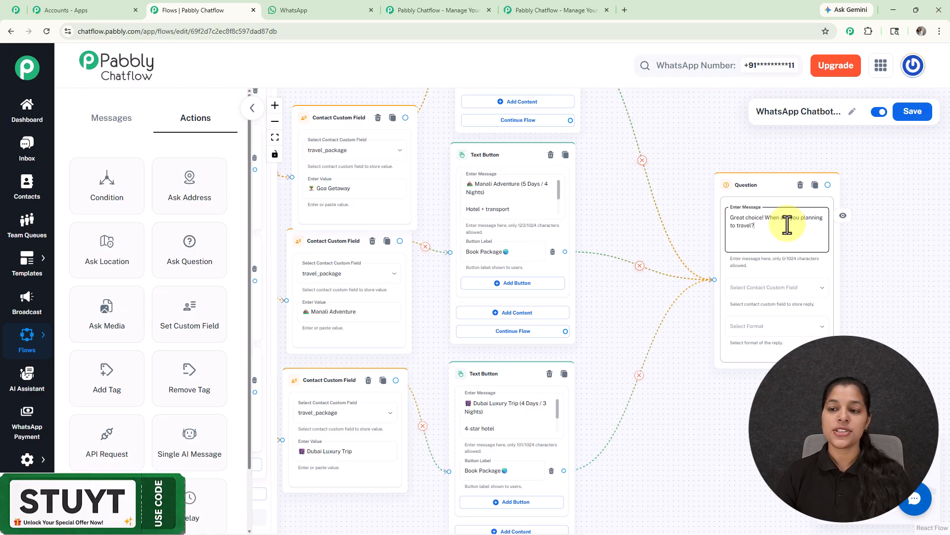
{"action": "left_click", "coordinate": [755, 288]}
{"action": "scroll", "coordinate": [756, 297], "scroll_direction": "down", "scroll_amount": 5}
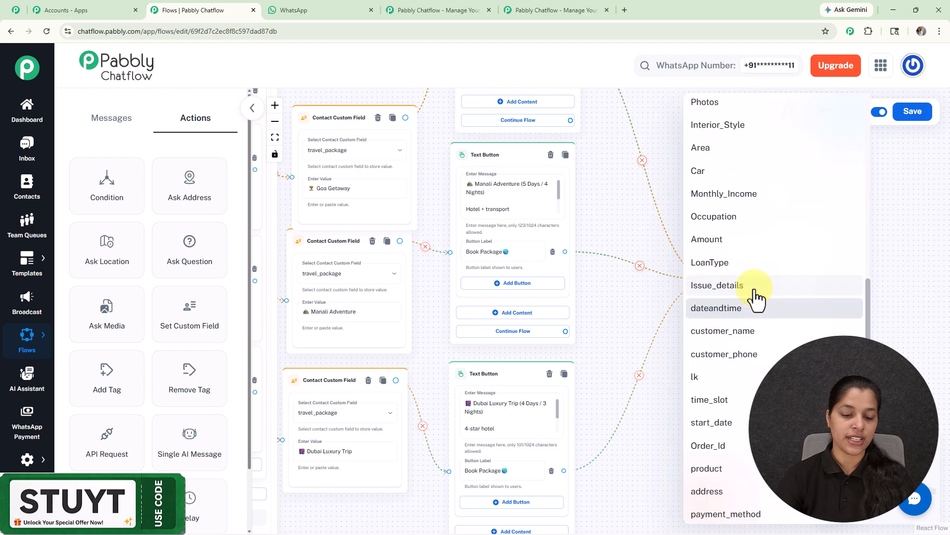
{"action": "scroll", "coordinate": [756, 297], "scroll_direction": "down", "scroll_amount": 12}
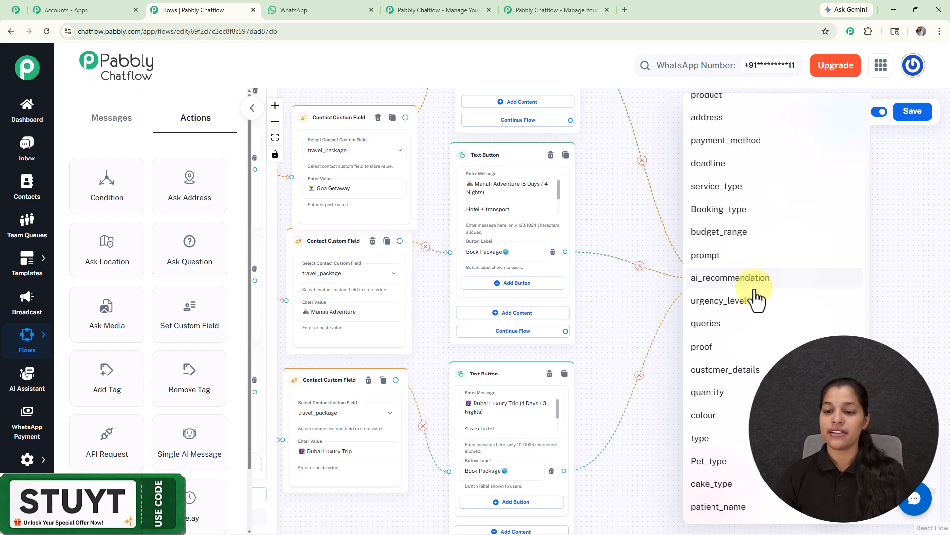
{"action": "scroll", "coordinate": [756, 297], "scroll_direction": "down", "scroll_amount": 3}
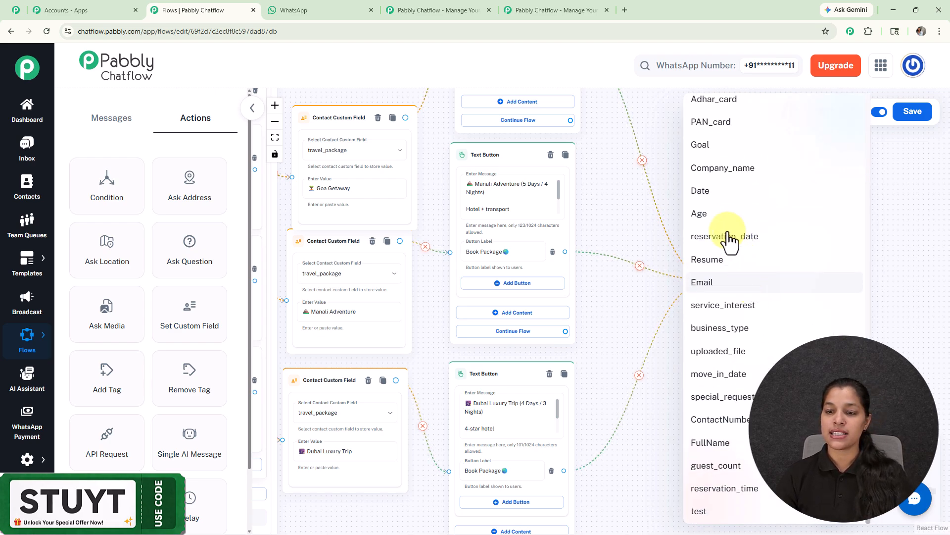
{"action": "left_click", "coordinate": [721, 190]}
Set the travel question's reply format to Date and its number of attempts to 1
{"action": "left_click", "coordinate": [764, 341]}
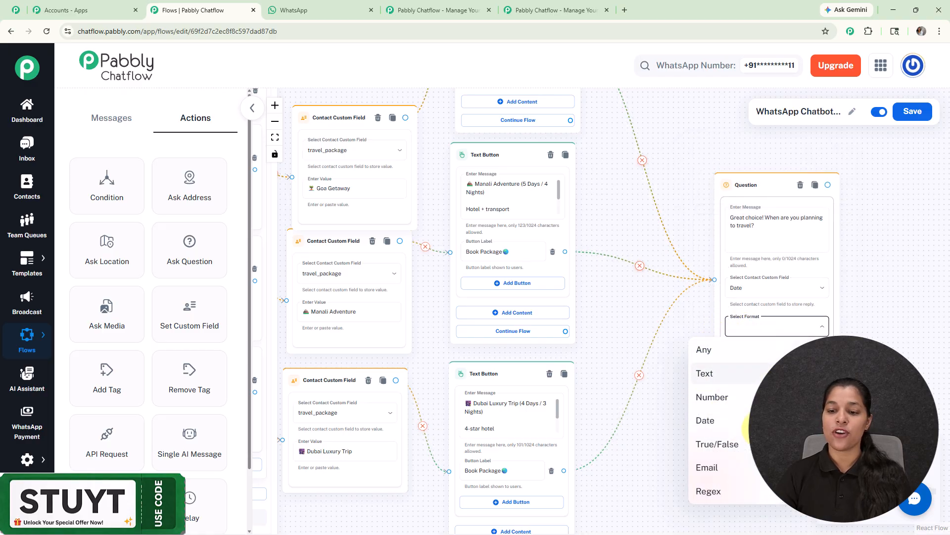
{"action": "left_click", "coordinate": [736, 421]}
{"action": "left_click_drag", "start_coordinate": [887, 291], "coordinate": [718, 210]}
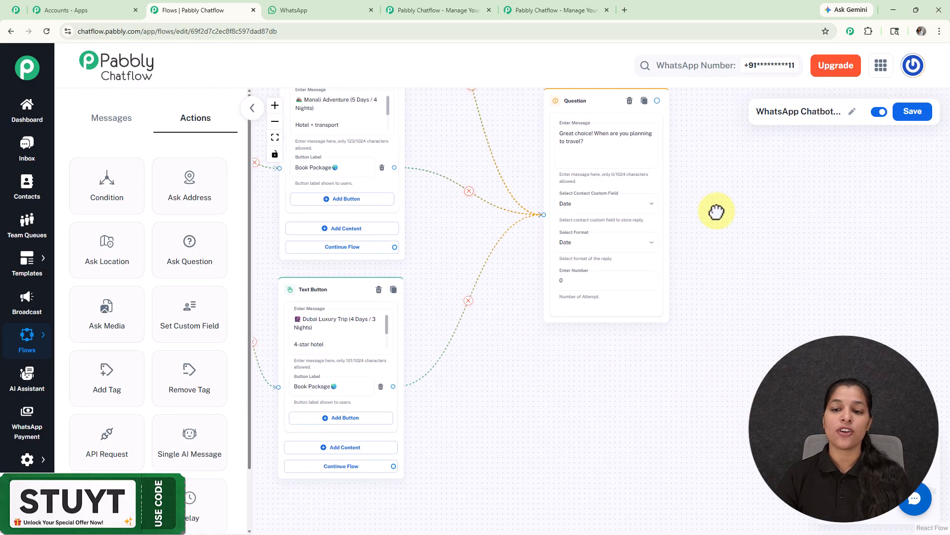
{"action": "left_click", "coordinate": [587, 279]}
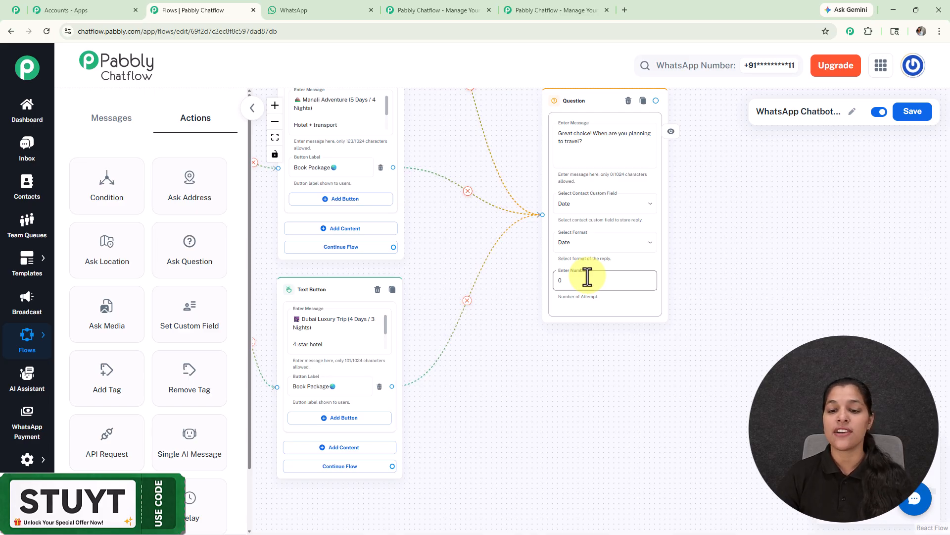
{"action": "scroll", "coordinate": [587, 279], "scroll_direction": "up", "scroll_amount": 2}
{"action": "scroll", "coordinate": [587, 278], "scroll_direction": "up", "scroll_amount": 1}
{"action": "key", "text": "BackSpace"}
{"action": "type", "text": "1"}
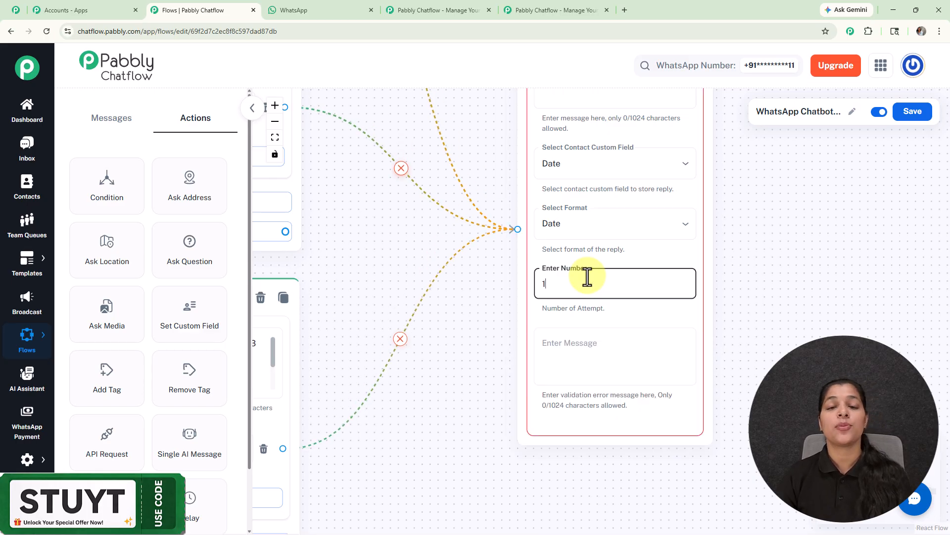
Enter "Please enter a valid date" as the travel question's validation error message
{"action": "left_click", "coordinate": [586, 341]}
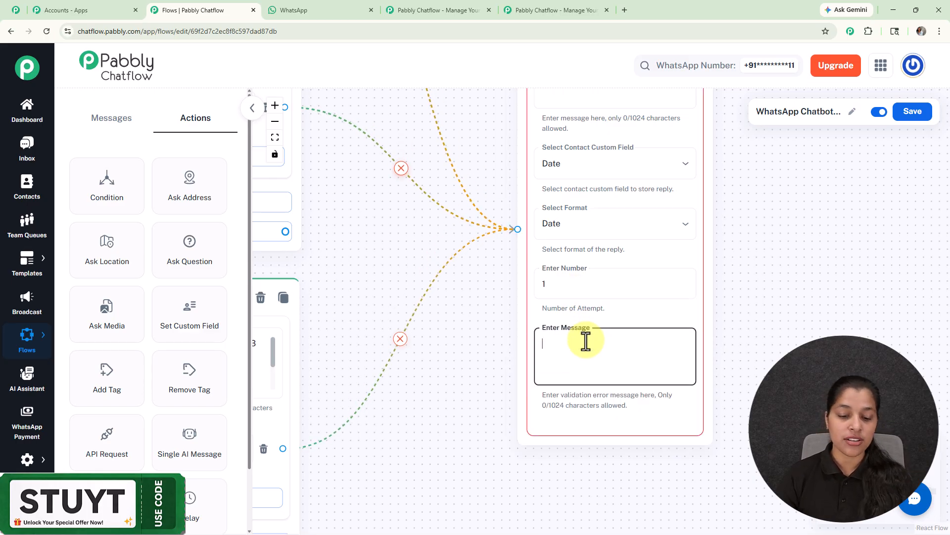
{"action": "type", "text": "Pk"}
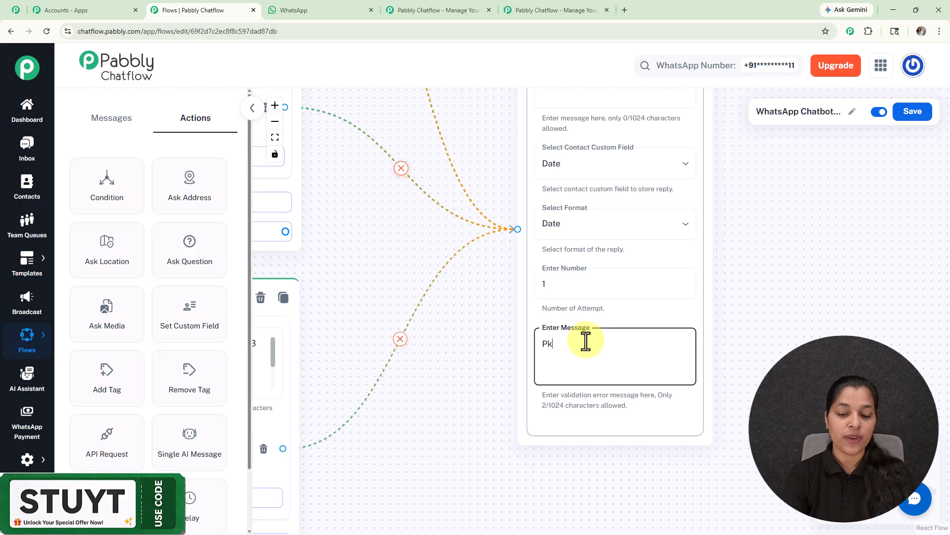
{"action": "key", "text": "BackSpace"}
{"action": "type", "text": ";e"}
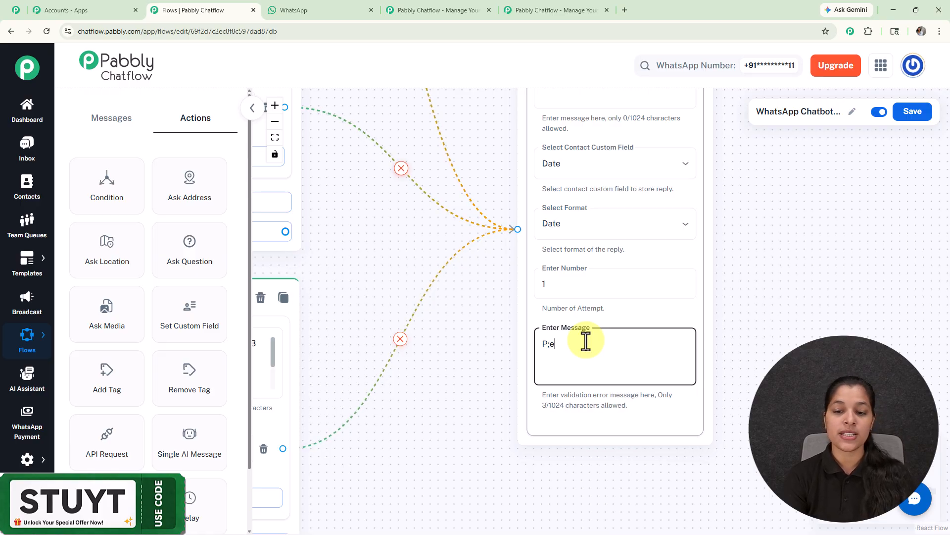
{"action": "key", "text": "BackSpace"}
{"action": "type", "text": "lease enter a valid"}
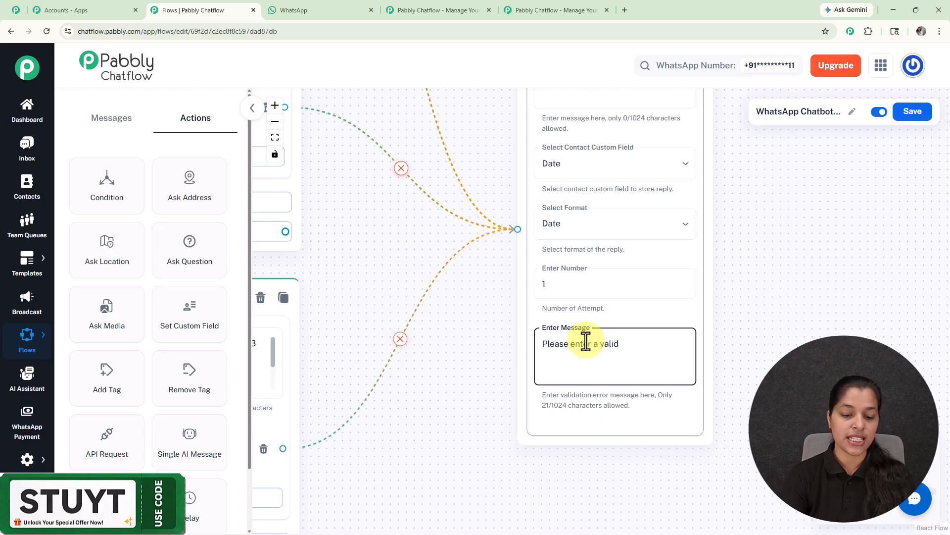
{"action": "type", "text": " date"}
{"action": "scroll", "coordinate": [586, 342], "scroll_direction": "down", "scroll_amount": 3}
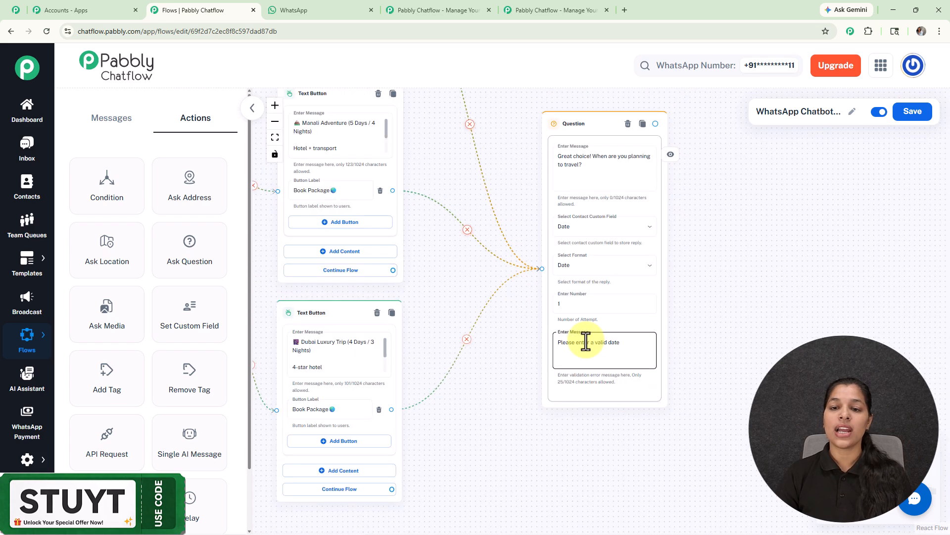
Attach a Question node asking "Can I have your *full name* for the booking?", storing the reply in FullName with format Any
{"action": "scroll", "coordinate": [585, 341], "scroll_direction": "down", "scroll_amount": 2}
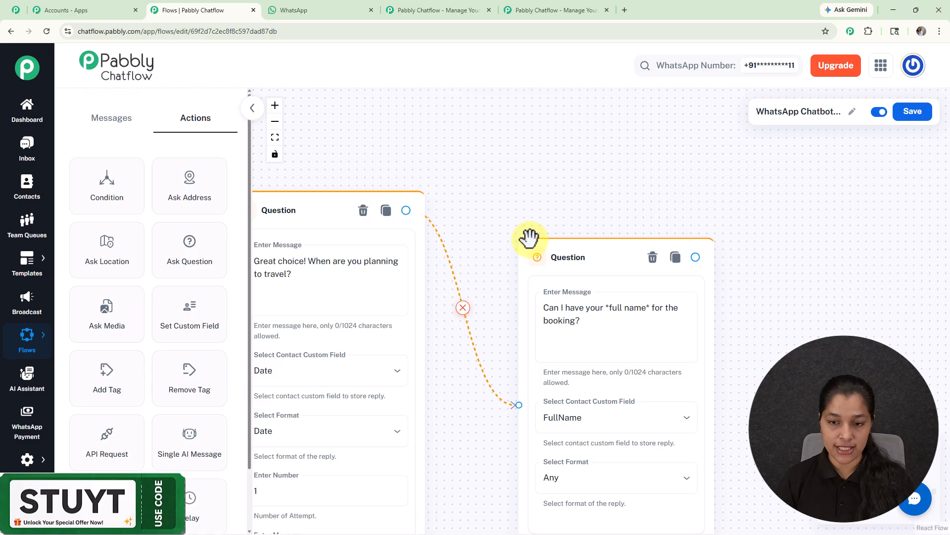
{"action": "scroll", "coordinate": [529, 238], "scroll_direction": "down", "scroll_amount": 5}
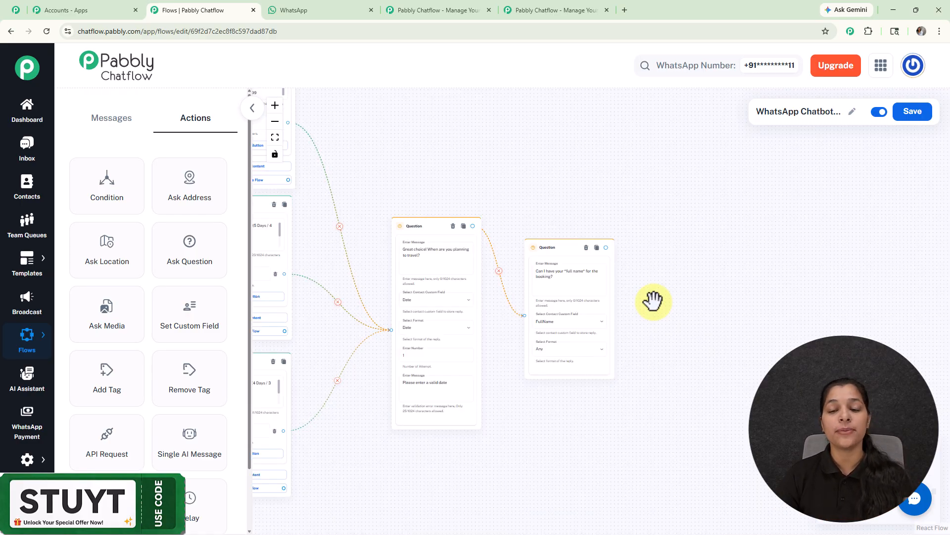
Connect the full name question to a closing Text Button node with a message confirming that the booking request was received
{"action": "scroll", "coordinate": [606, 248], "scroll_direction": "up", "scroll_amount": 5}
{"action": "left_click_drag", "start_coordinate": [608, 247], "coordinate": [699, 248]}
{"action": "left_click", "coordinate": [687, 306]}
{"action": "left_click_drag", "start_coordinate": [606, 334], "coordinate": [609, 333]}
{"action": "scroll", "coordinate": [686, 278], "scroll_direction": "up", "scroll_amount": 3}
{"action": "left_click", "coordinate": [504, 184]}
{"action": "scroll", "coordinate": [505, 184], "scroll_direction": "down", "scroll_amount": 4}
{"action": "scroll", "coordinate": [505, 183], "scroll_direction": "down", "scroll_amount": 5}
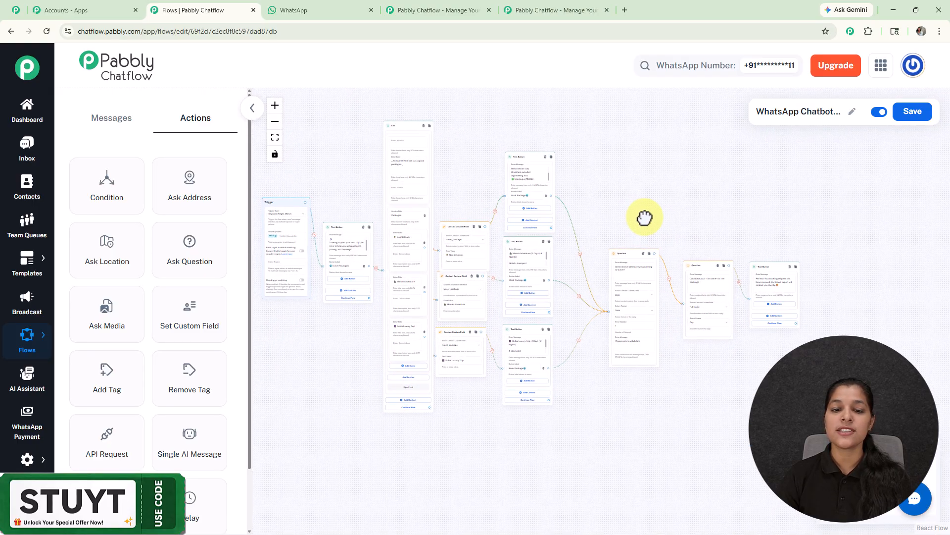